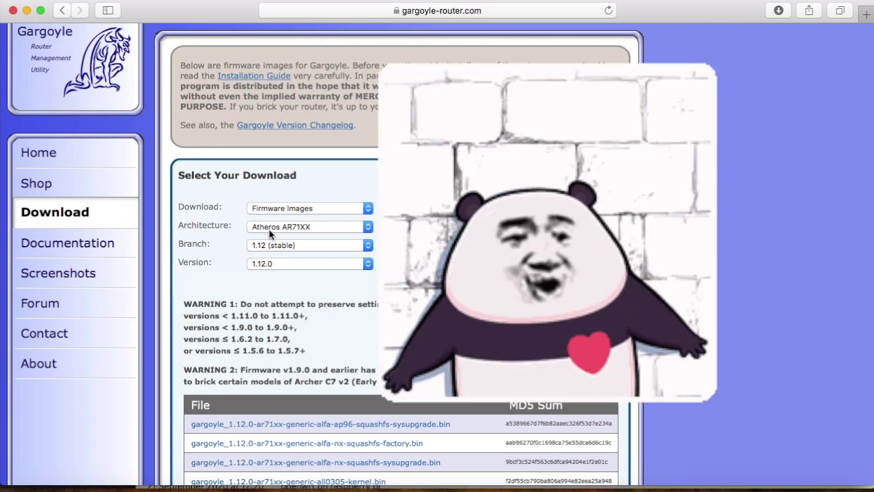
# Choose the MediaTek/Ralink ramips architecture, then find and download the miwifi-mini sysupgrade .bin image.
pyautogui.click(321, 227)
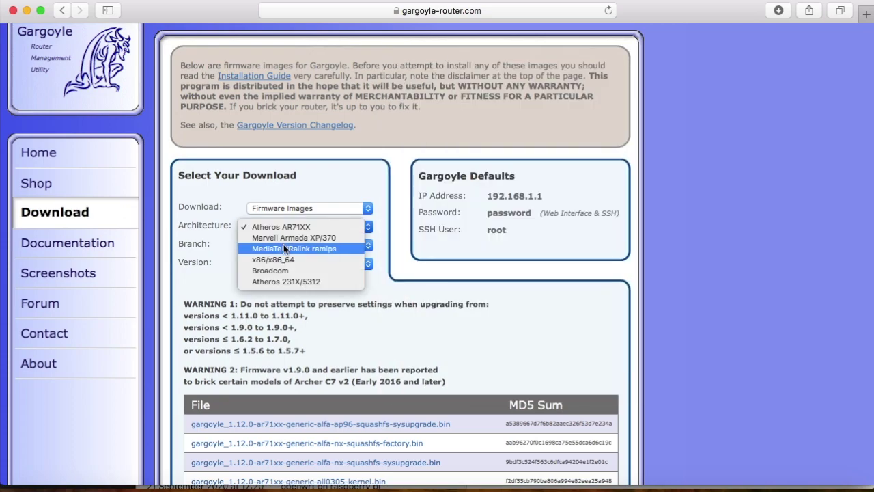
pyautogui.click(285, 249)
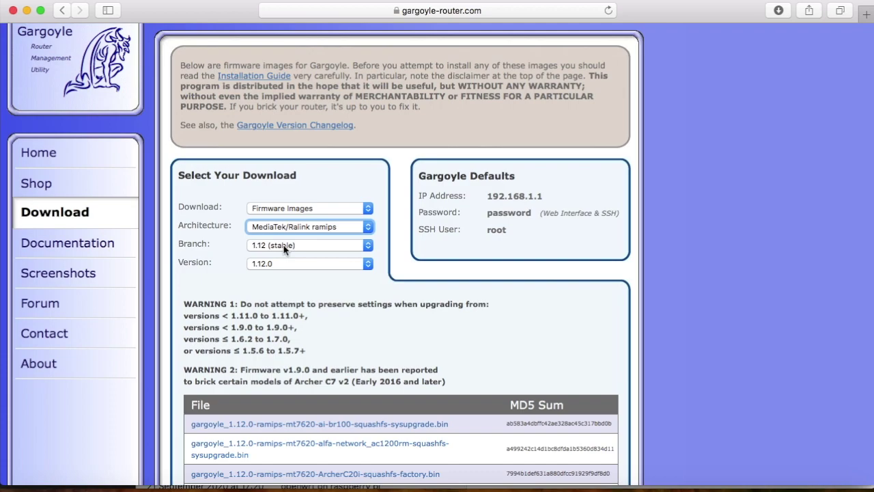
pyautogui.press('super+f')
pyautogui.write('mini')
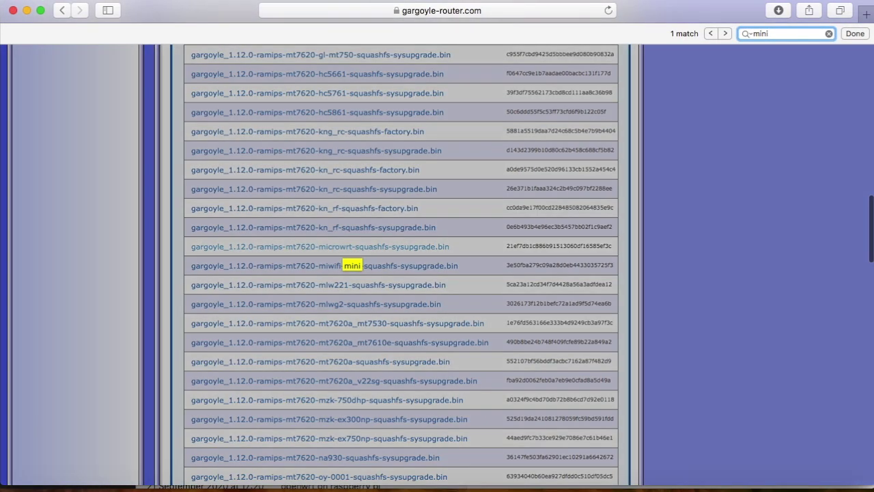
pyautogui.click(260, 273)
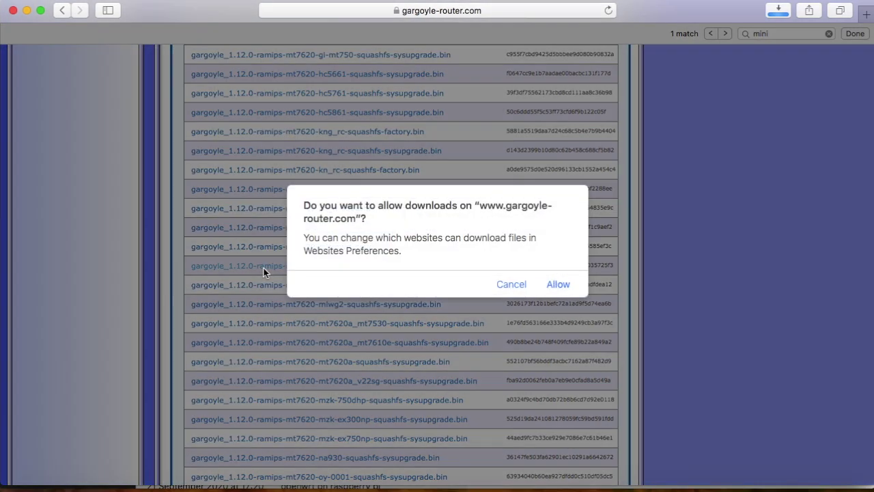
pyautogui.click(558, 284)
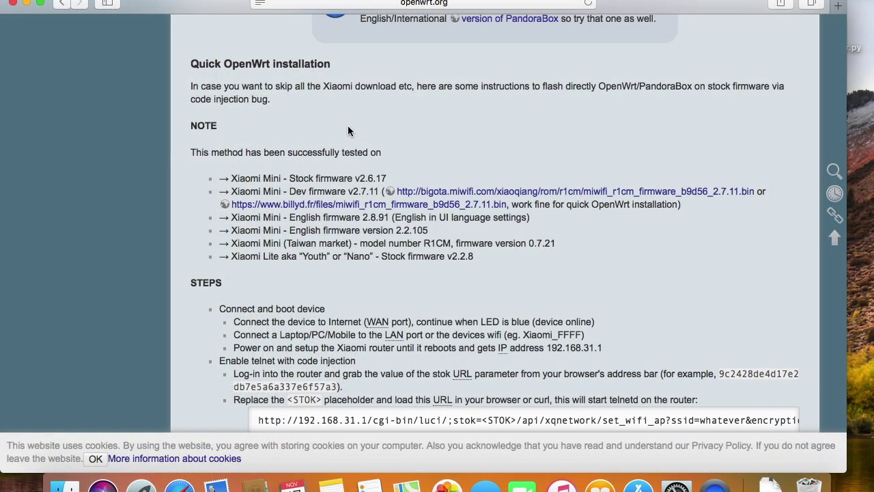
# Download the Xiaomi Mini dev firmware v2.7.11 and scroll to the stok URL steps.
pyautogui.click(442, 194)
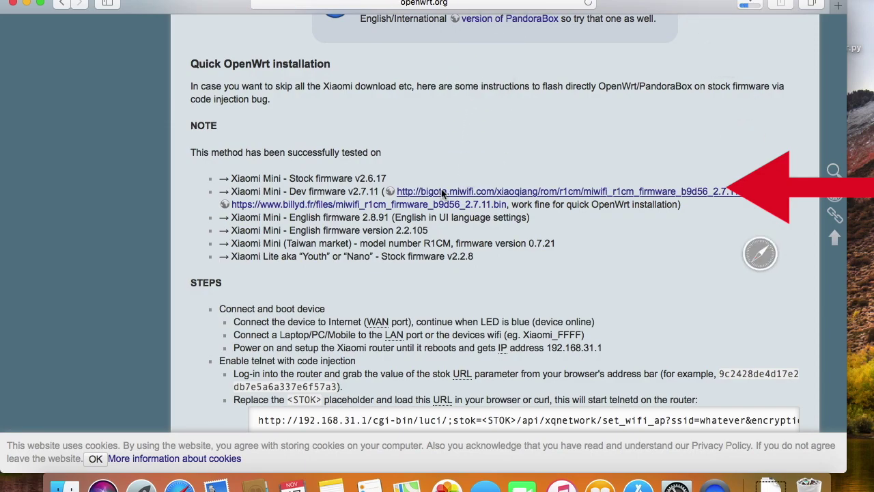
pyautogui.scroll(-5, 444, 205)
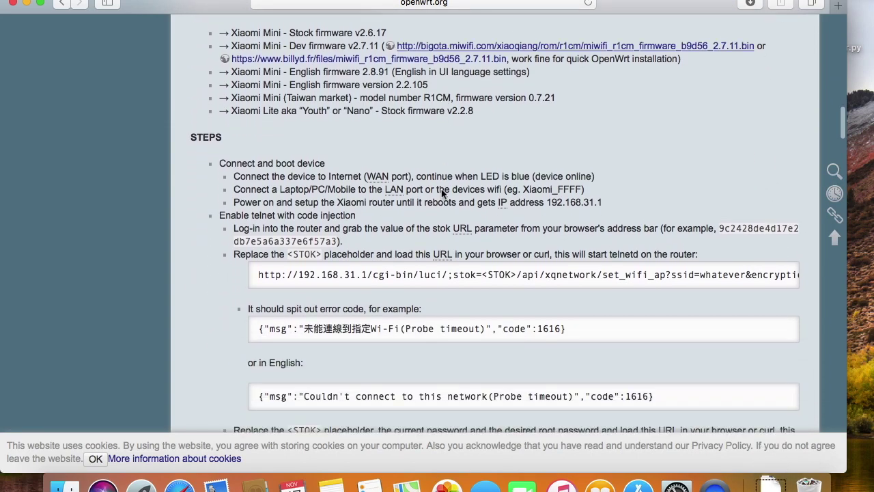
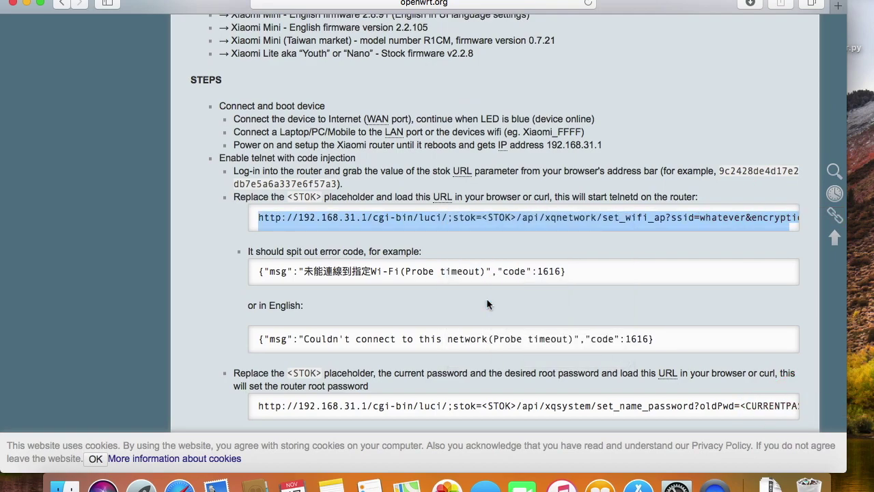
# Launch TextEdit through Spotlight search to start a blank Untitled document for the telnet URL.
pyautogui.press('super+space')
pyautogui.write('texte')
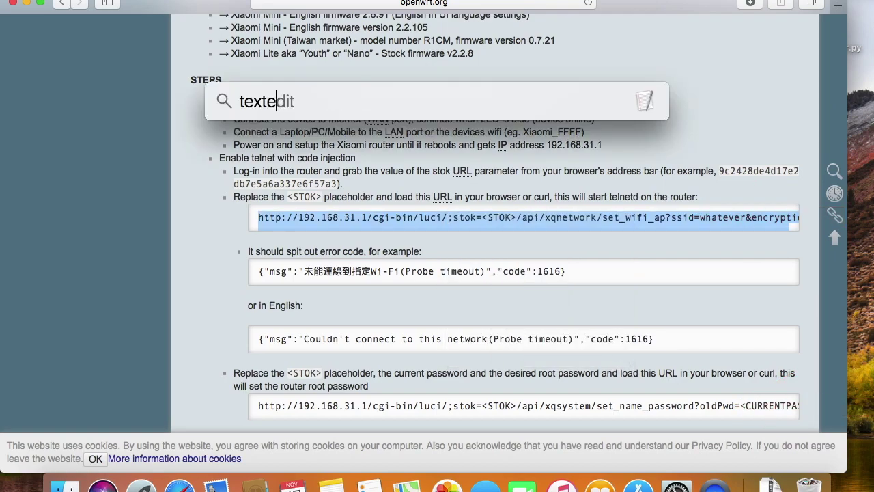
pyautogui.press('Return')
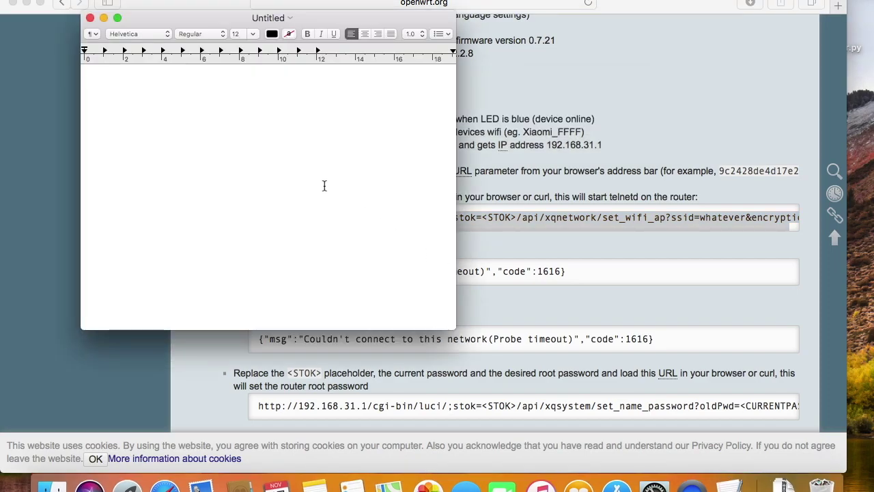
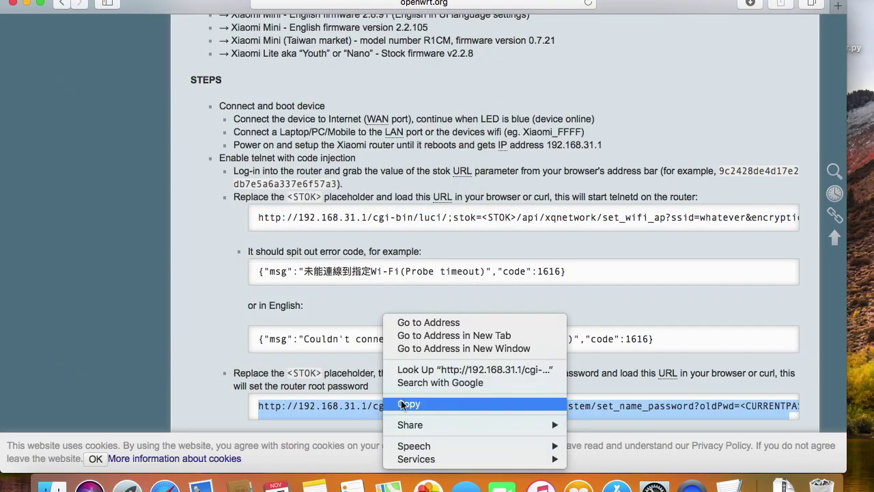
# Copy the router's set_name_password URL from the OpenWrt wiki and switch toward TextEdit.
pyautogui.click(408, 404)
pyautogui.scroll(-10, 403, 406)
pyautogui.press('super+Tab')
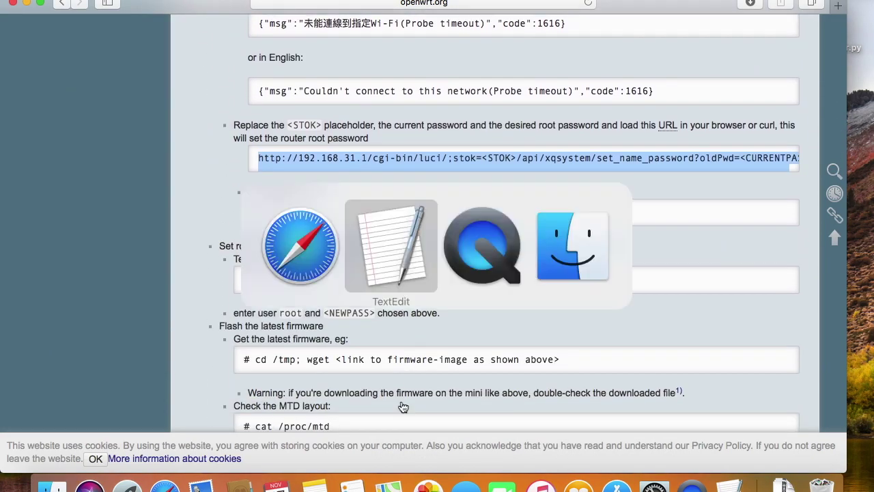
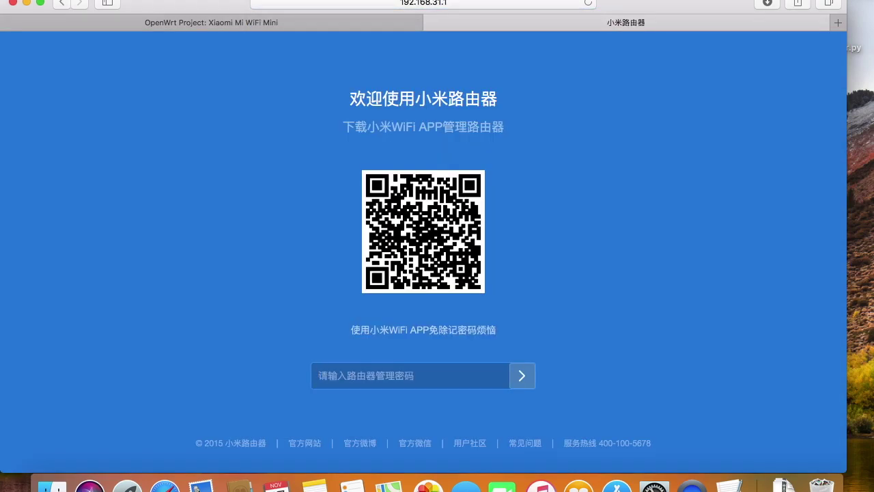
# Log in with the admin password, dismiss 推荐设置, and go to 系统升级.
pyautogui.press('super+v')
pyautogui.press('Return')
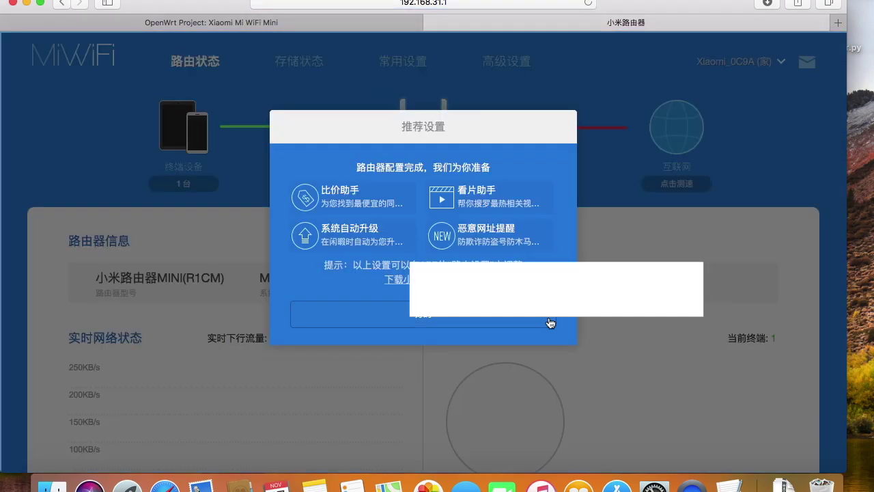
pyautogui.click(551, 323)
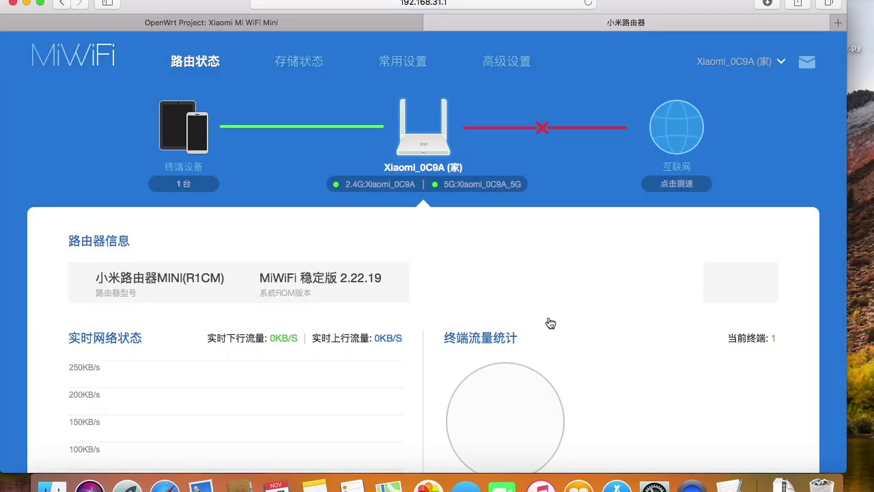
pyautogui.moveTo(769, 66)
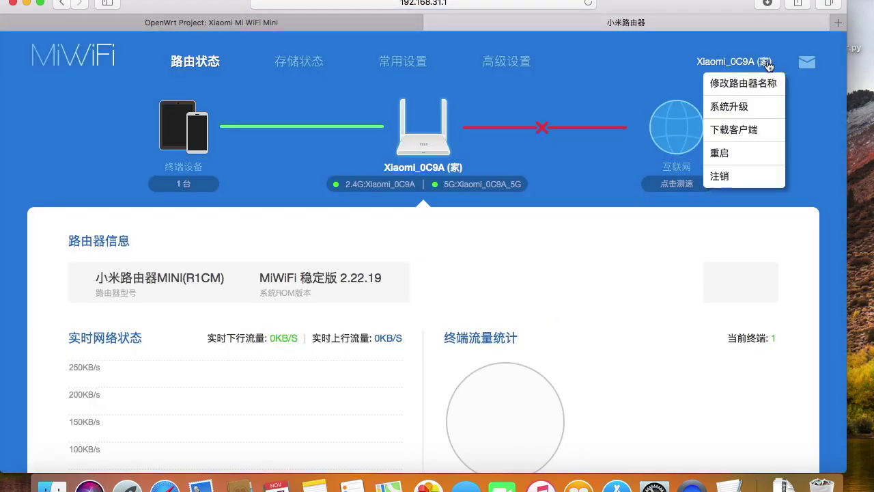
pyautogui.click(756, 109)
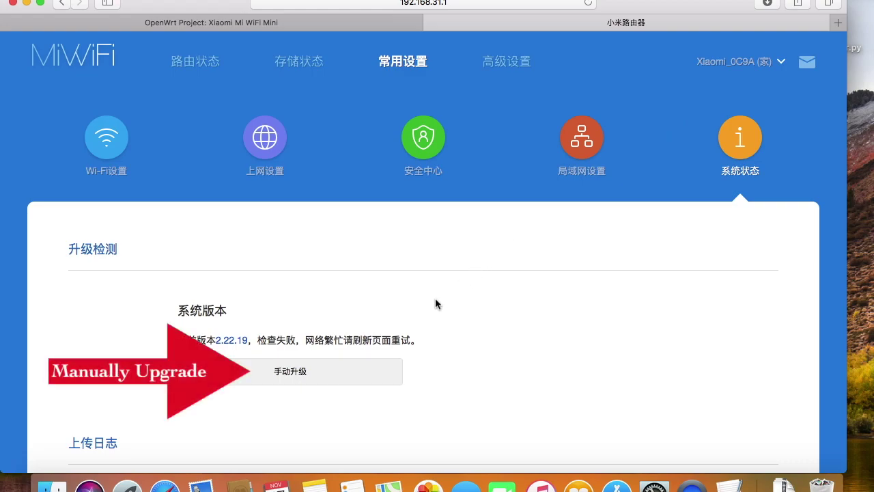
# Manually upgrade to the miwifi_r1cm stock firmware with user configurations cleared.
pyautogui.click(369, 376)
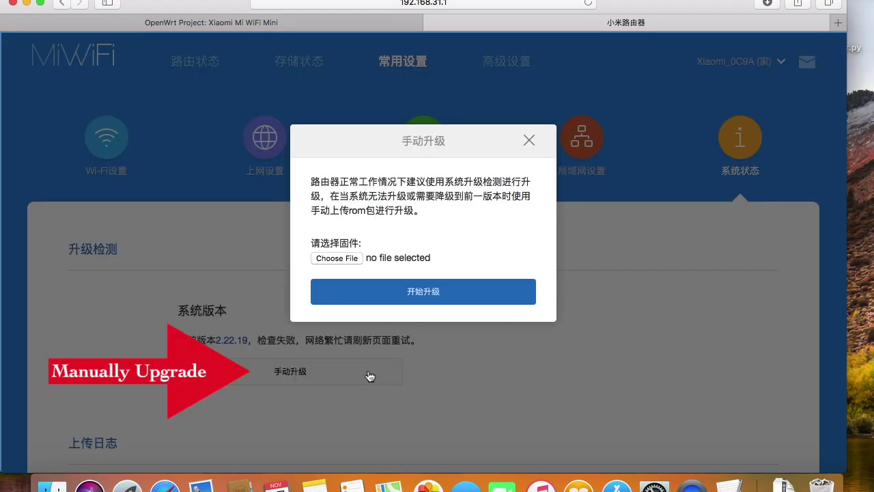
pyautogui.click(354, 258)
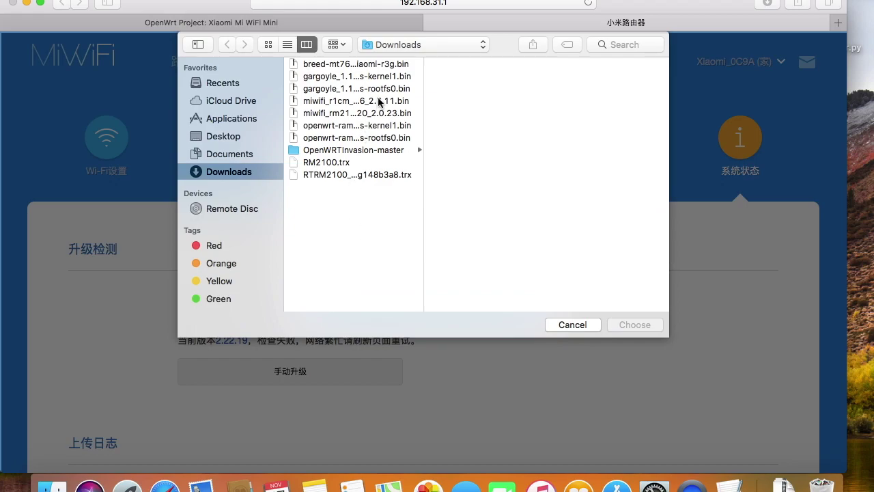
pyautogui.doubleClick(379, 101)
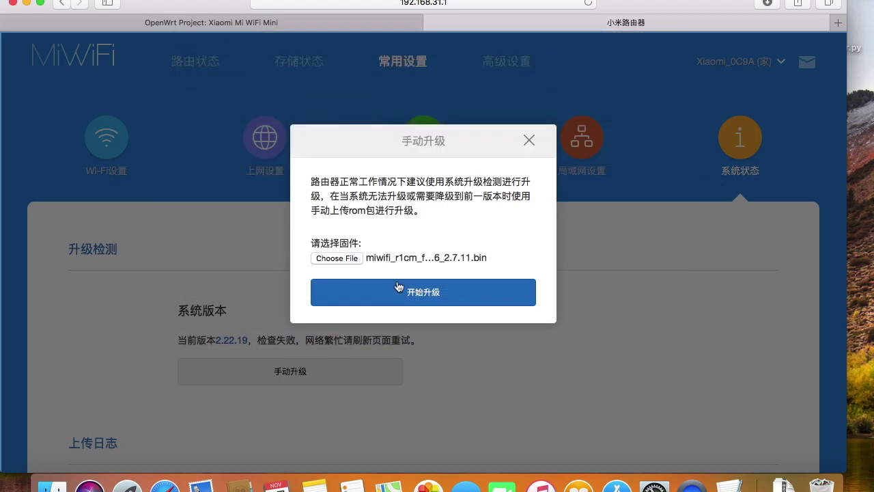
pyautogui.click(400, 287)
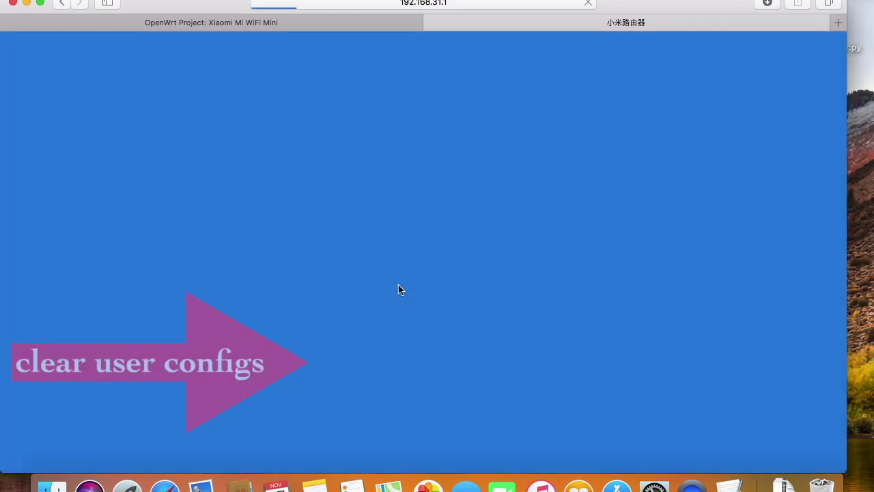
pyautogui.click(360, 364)
pyautogui.click(427, 393)
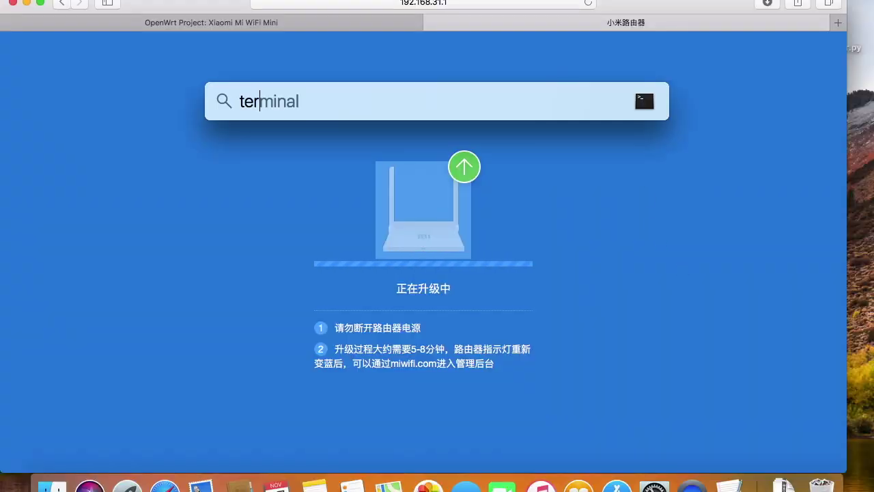
# Ping 192.168.31.1 in Terminal to confirm the router responds, then return to Safari.
pyautogui.press('Return')
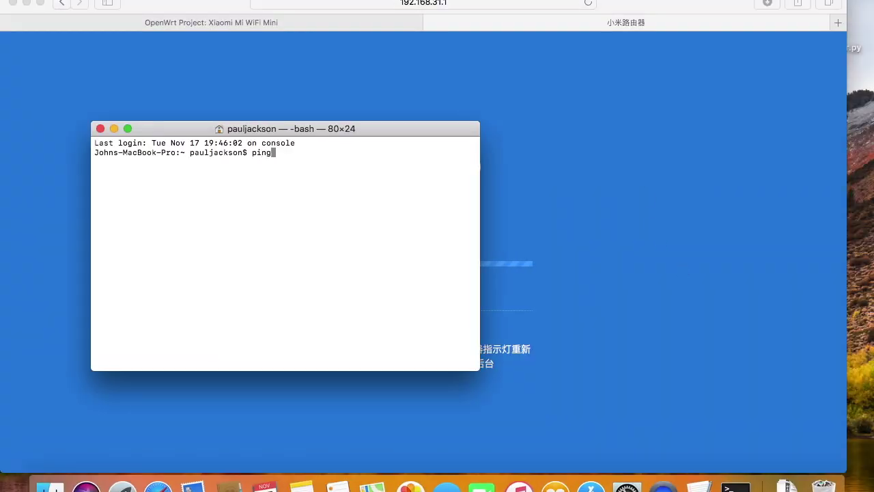
pyautogui.write('ping 192.168.31.1')
pyautogui.press('Return')
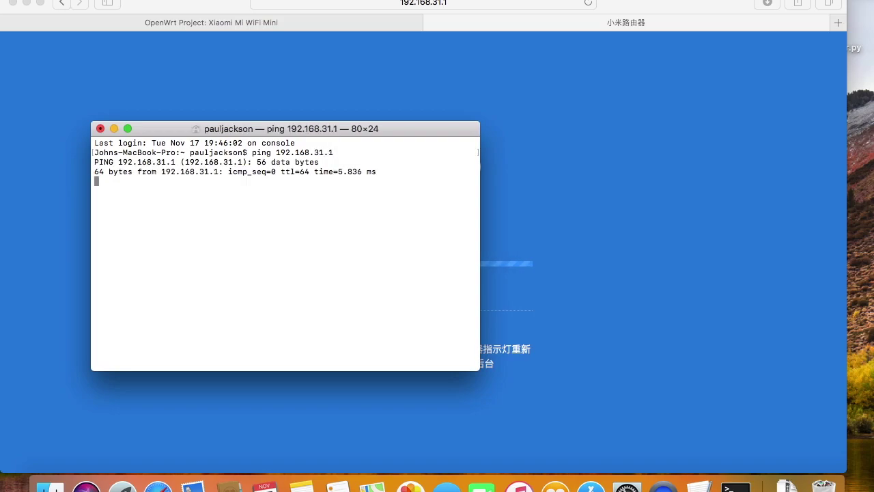
pyautogui.hotkey('ctrl', 'c')
pyautogui.press('super+Tab')
# Load 192.168.31.1 in a new tab and accept the setup terms (同意，继续).
pyautogui.press('super+t')
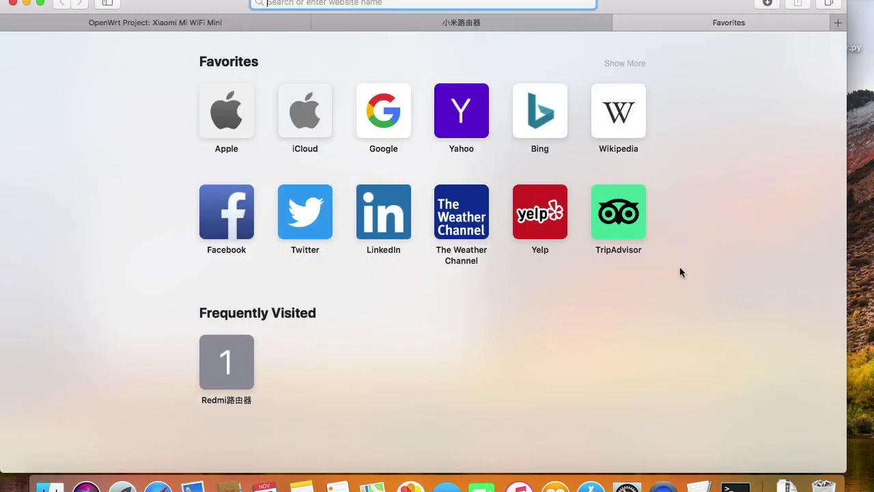
pyautogui.write('192.1')
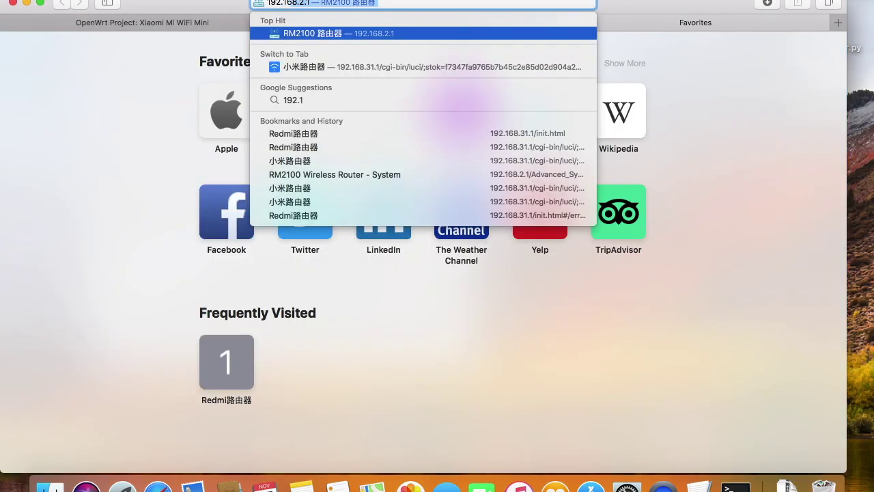
pyautogui.write('68.31.1')
pyautogui.press('Return')
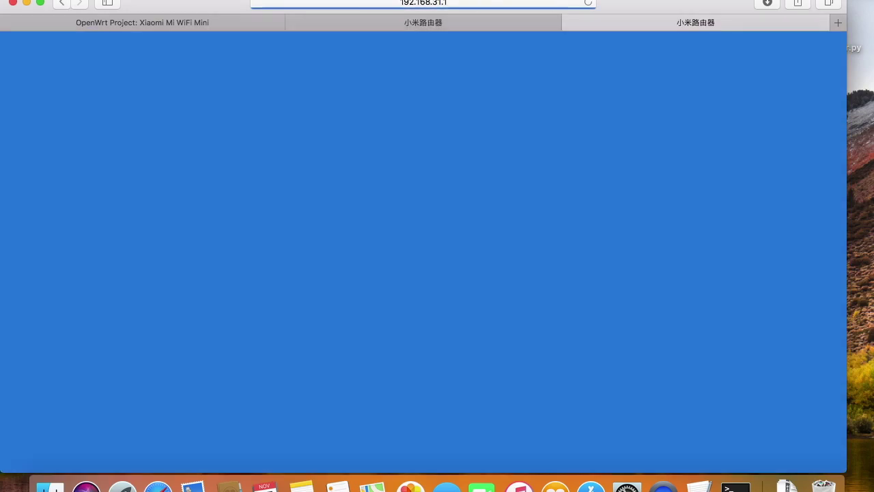
pyautogui.click(516, 375)
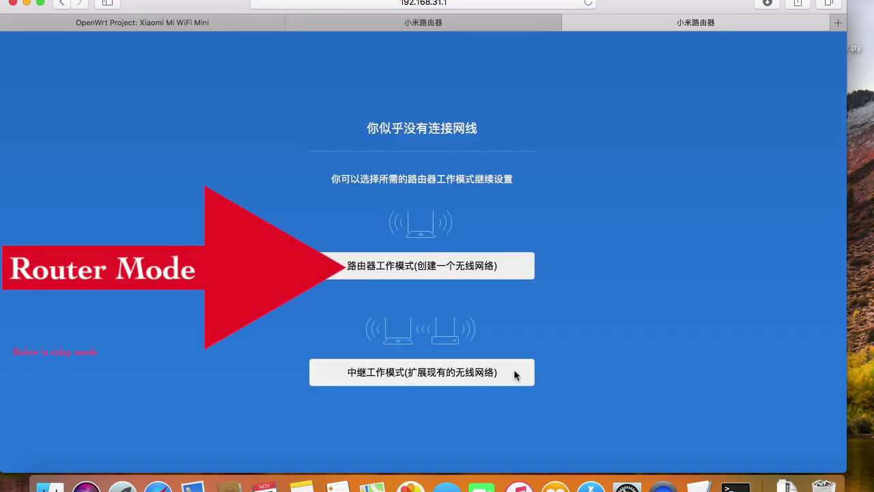
# Choose 路由器工作模式, set the Wi-Fi password, reuse it as admin password, and finish.
pyautogui.click(421, 266)
pyautogui.click(396, 289)
pyautogui.write('123')
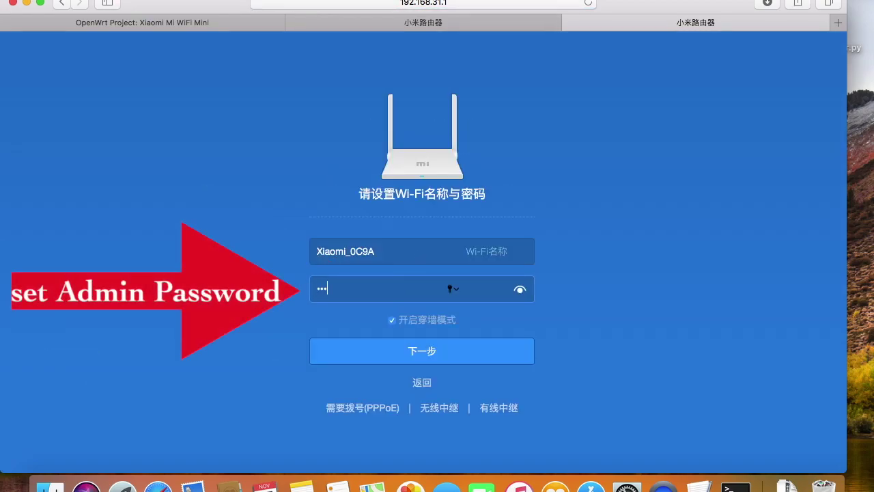
pyautogui.click(523, 292)
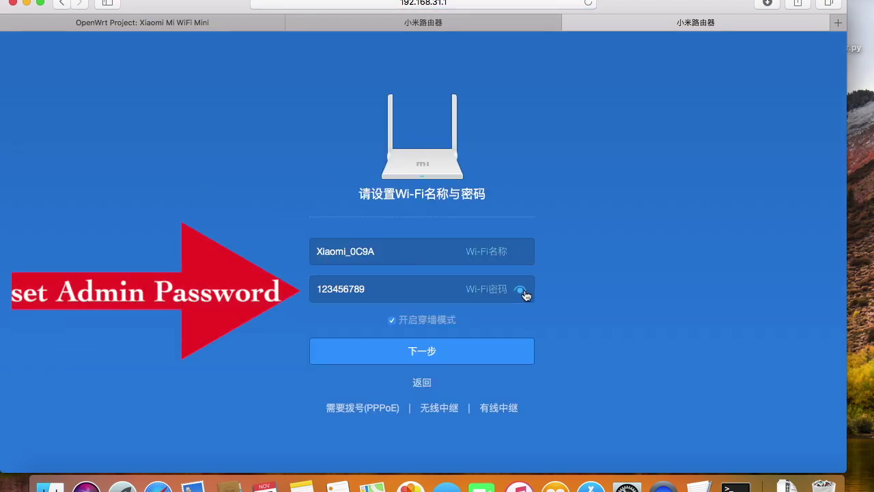
pyautogui.click(452, 362)
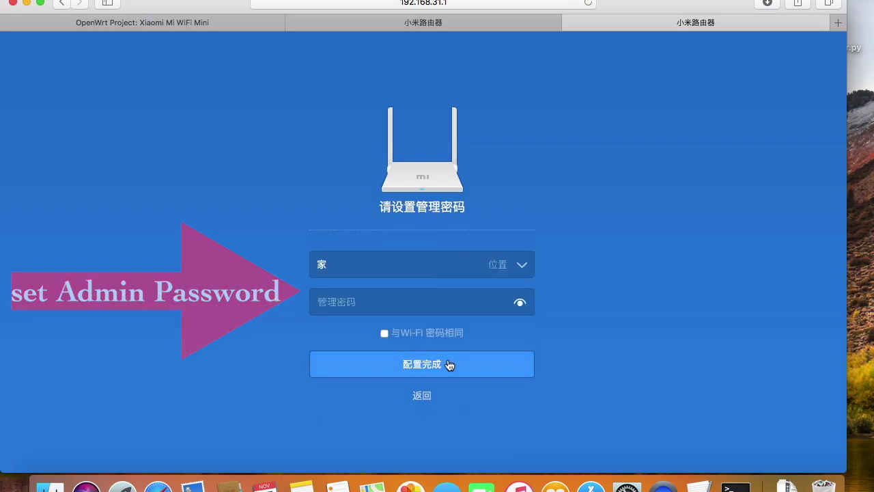
pyautogui.click(520, 302)
pyautogui.click(498, 374)
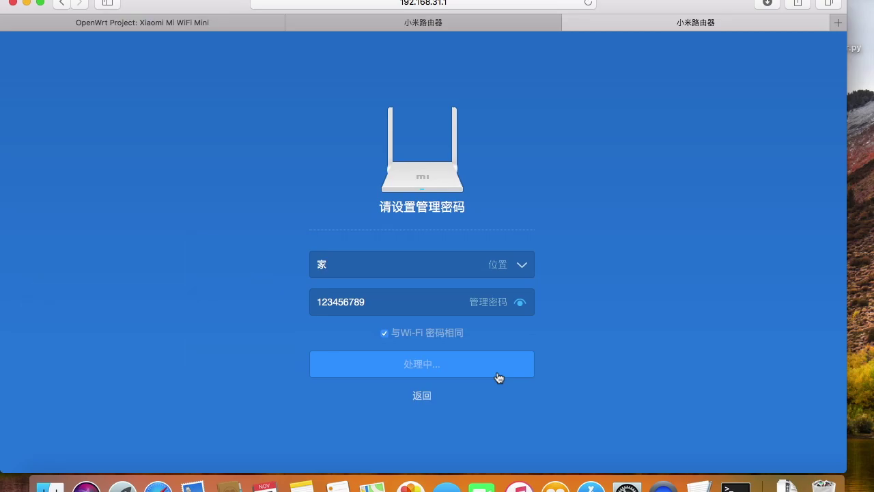
# Log into the 192.168.31.1 admin dashboard in a new tab with the admin password.
pyautogui.press('super+t')
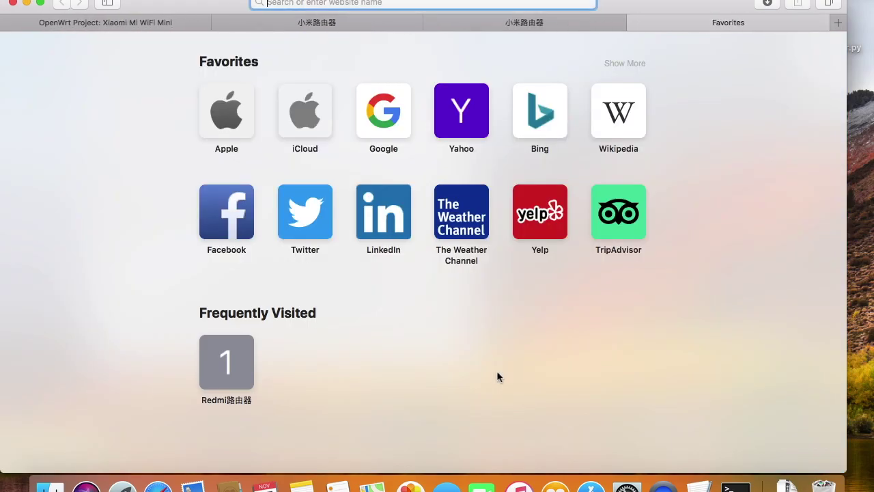
pyautogui.write('192.168.31.1')
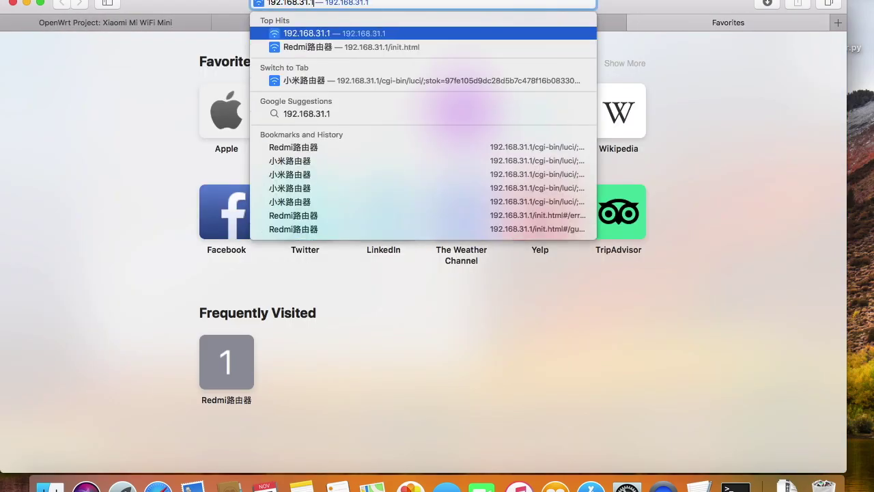
pyautogui.press('Return')
pyautogui.press('super+v')
pyautogui.press('Return')
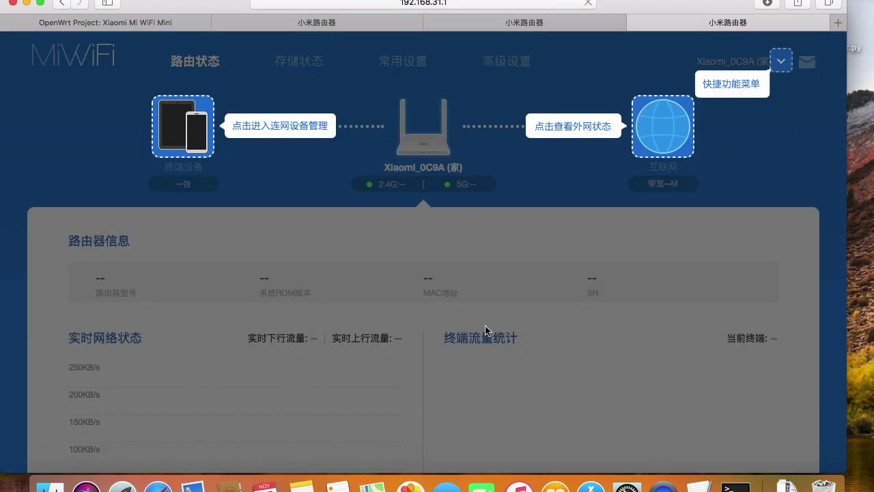
# Select the stok token in the address bar and copy it.
pyautogui.click(498, 4)
pyautogui.moveTo(391, 4); pyautogui.dragTo(530, 6)
pyautogui.rightClick(530, 7)
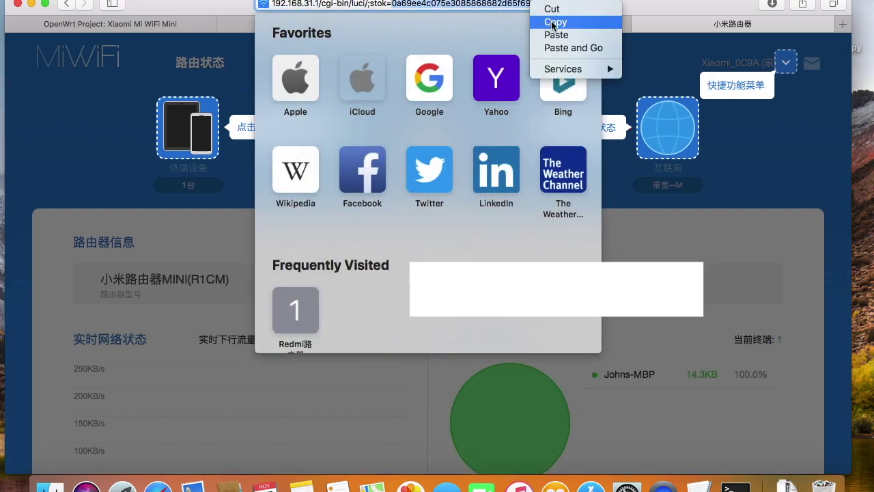
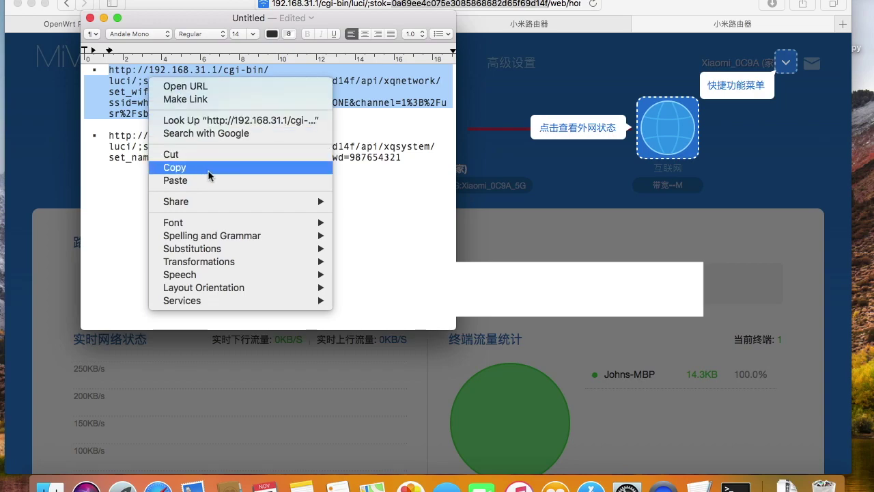
# Copy the first crafted router API link from the TextEdit note and open a new Safari tab.
pyautogui.click(209, 170)
pyautogui.click(843, 26)
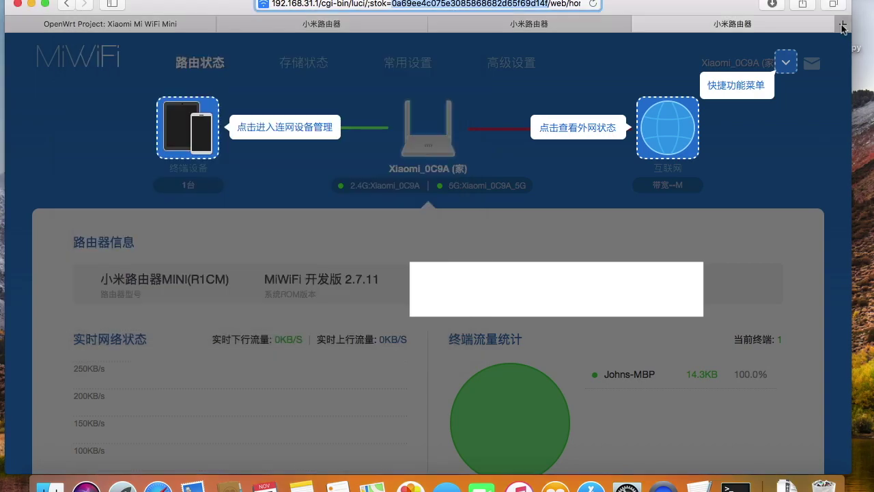
pyautogui.click(843, 26)
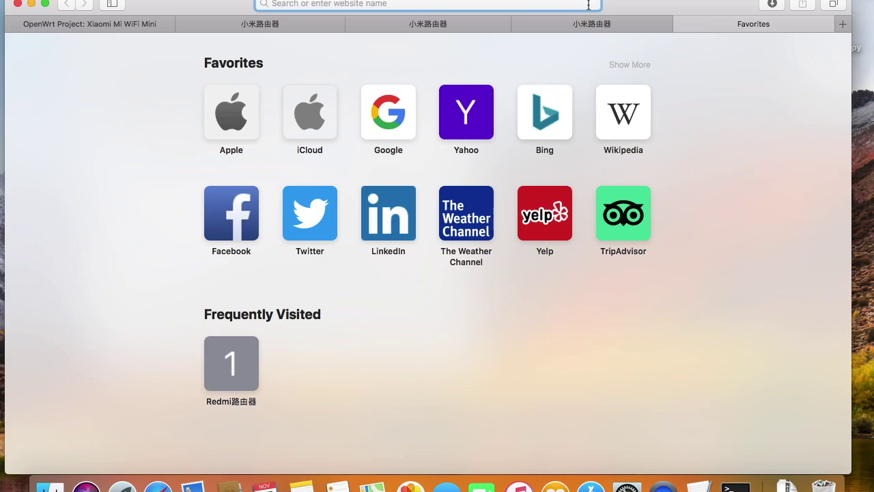
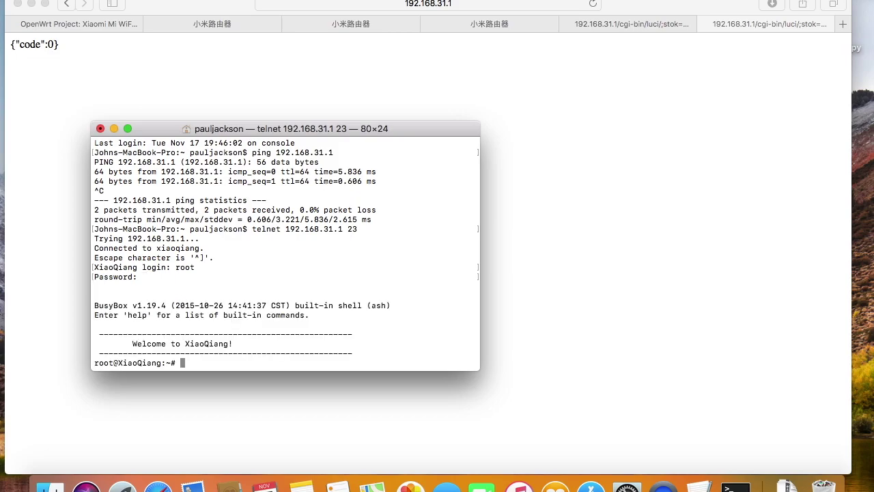
# Run uname -a in the router's root shell to confirm Linux 2.6.36 on mips.
pyautogui.write('uname -a')
pyautogui.press('Return')
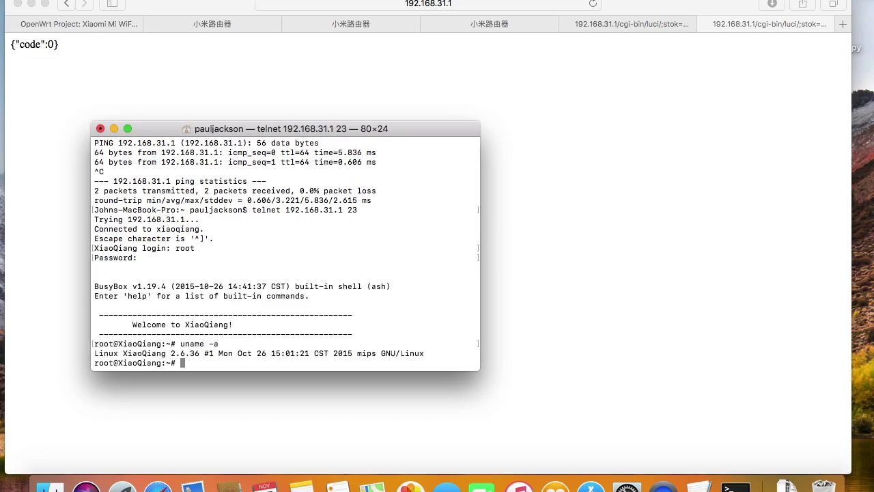
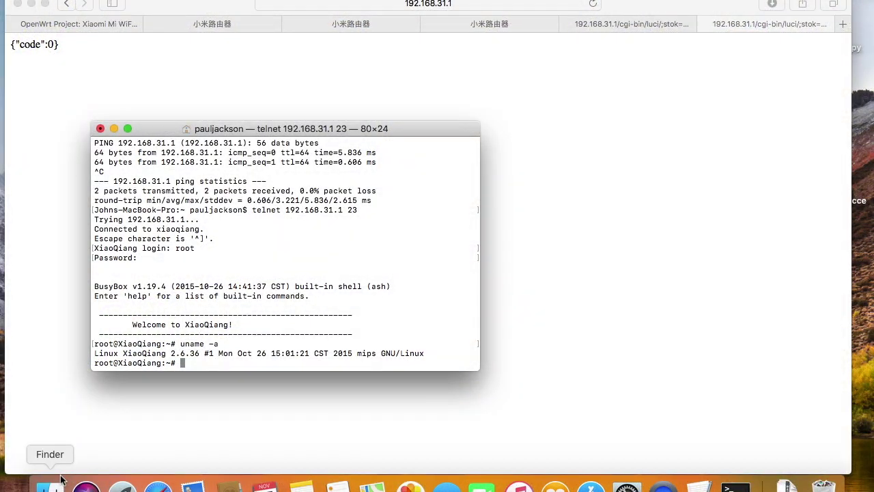
# Copy gargoyle_1.12.0-ramips-mt7620-miwifi-mini-squashfs-sysupgrade.bin from Downloads onto the TOSHIBA drive, then eject it.
pyautogui.click(50, 486)
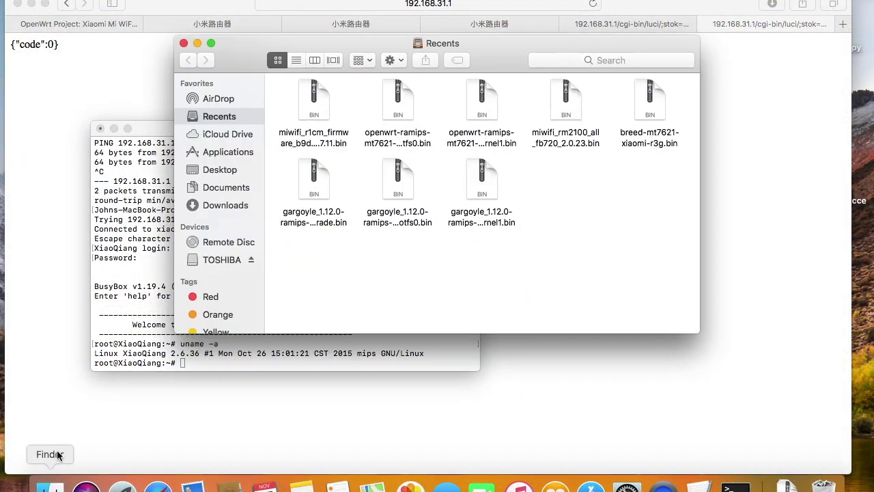
pyautogui.click(205, 259)
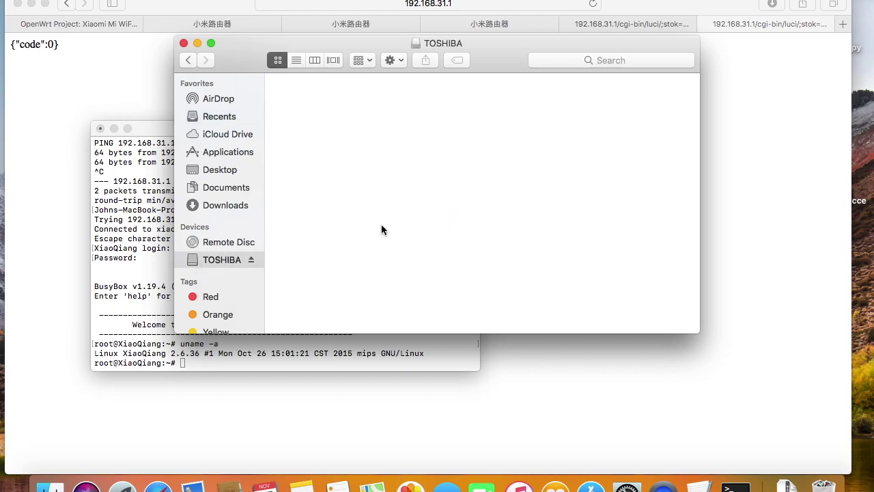
pyautogui.click(787, 485)
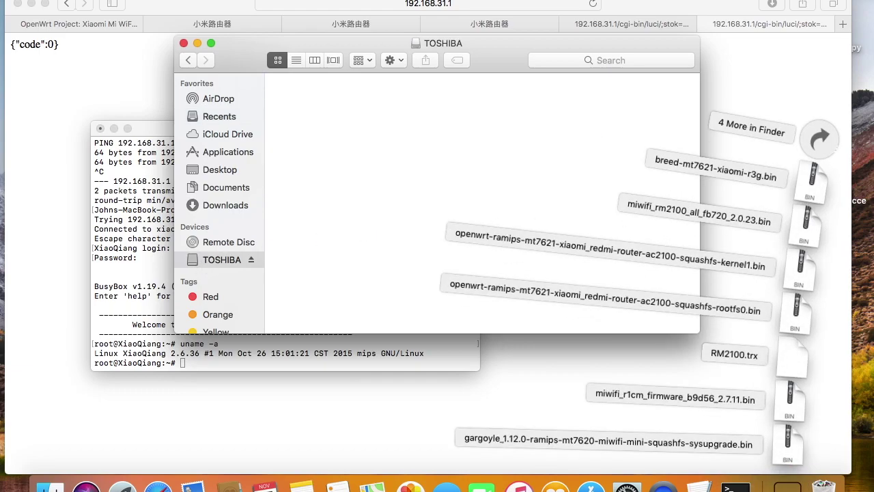
pyautogui.moveTo(794, 458); pyautogui.dragTo(546, 233)
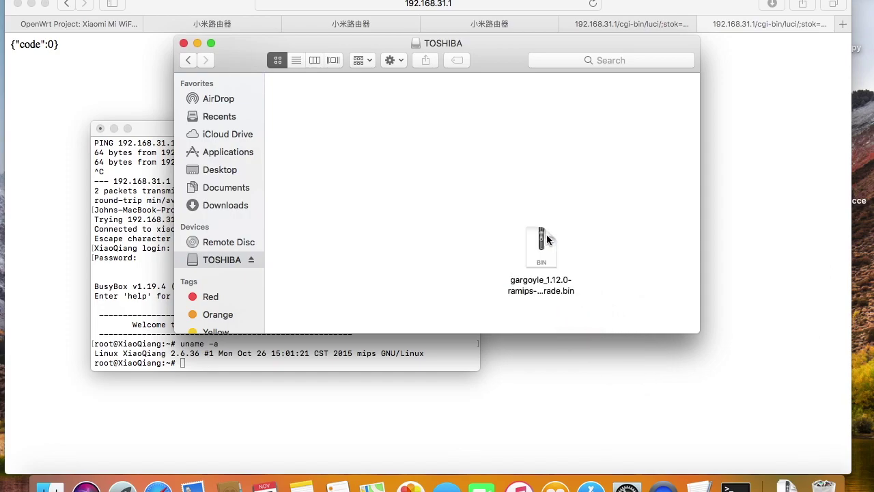
pyautogui.click(251, 261)
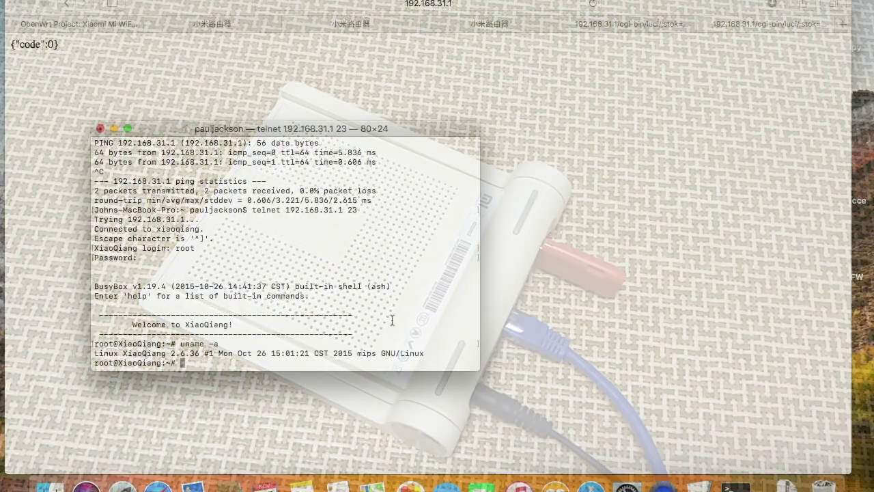
# Locate the USB drive with mount, move into /extdisks/sda1, and confirm the Gargoyle file is there.
pyautogui.write('mount')
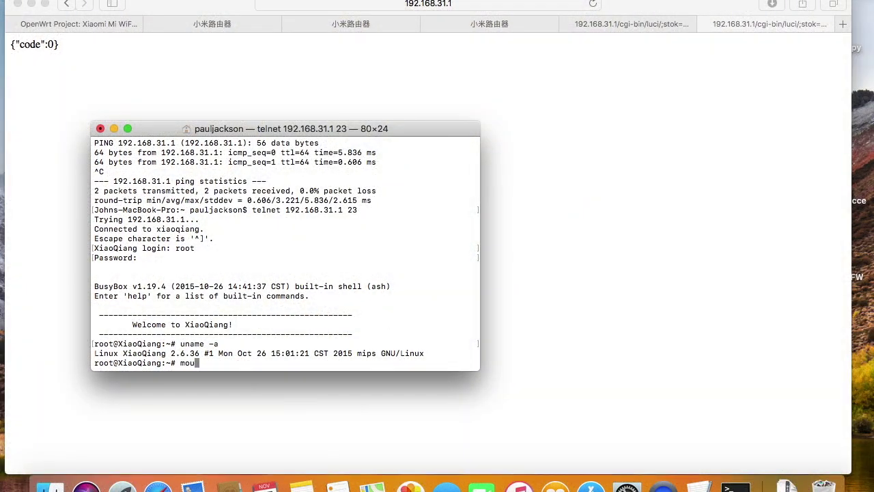
pyautogui.press('Return')
pyautogui.write('cd /extdisks/sda1')
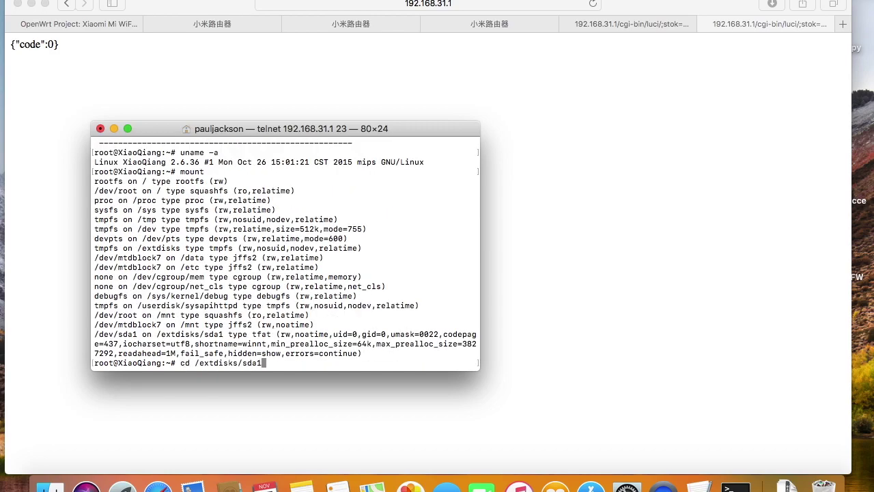
pyautogui.press('Return')
pyautogui.write('ls ga')
pyautogui.press('Tab')
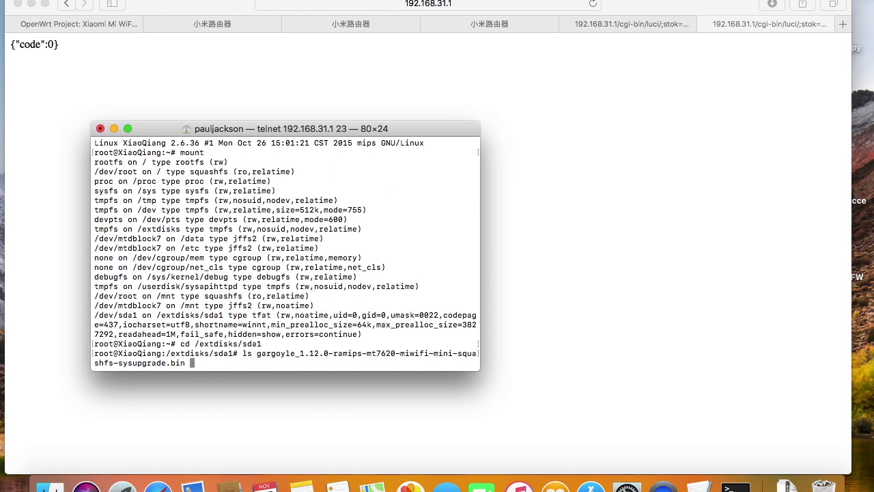
pyautogui.press('Return')
# Print the /proc/mtd partition table and begin an mtd write command for the Gargoyle file.
pyautogui.write('cat /proc/mtd')
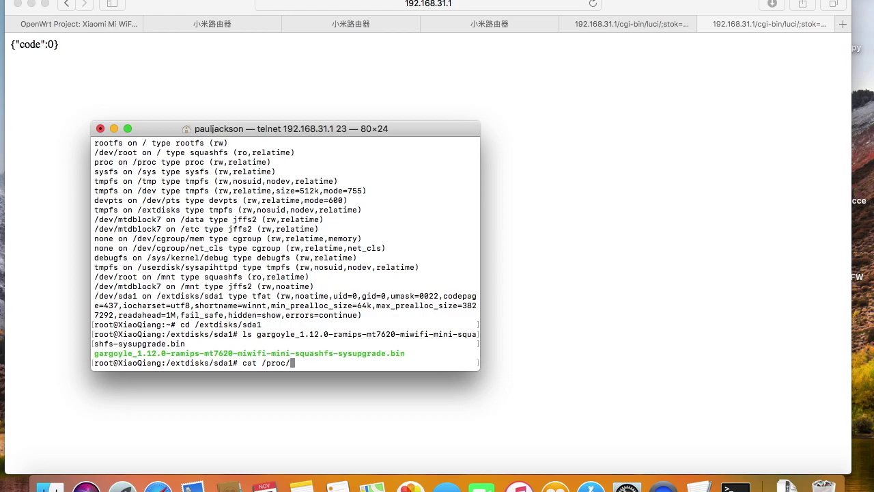
pyautogui.press('Return')
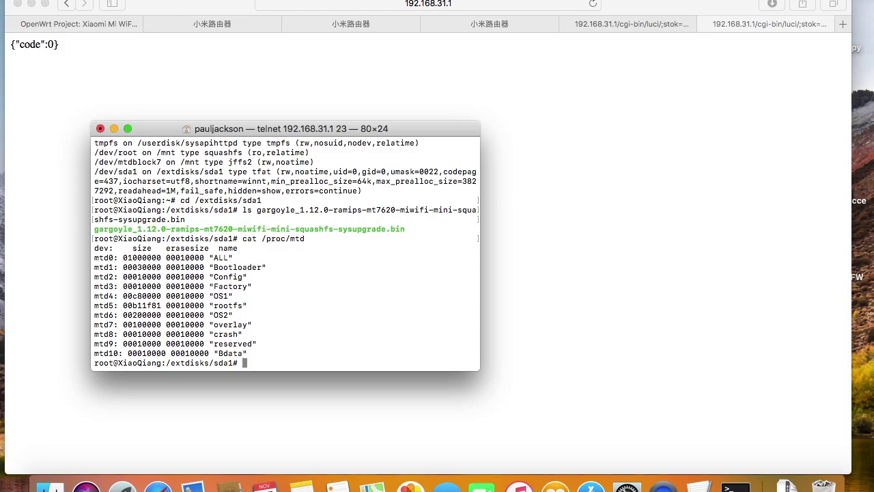
pyautogui.write('mtd write garg')
pyautogui.press('Tab')
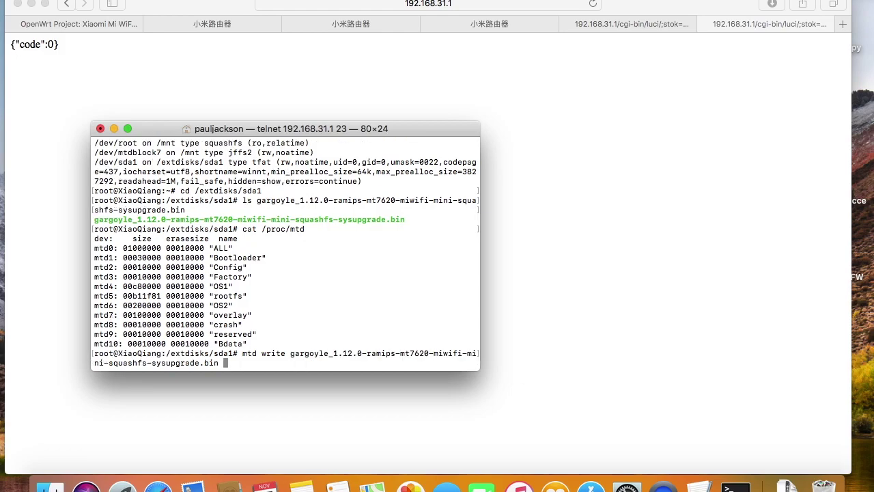
# Write the Gargoyle image to partition OS1, reboot the router, and prepare a ping to 192.168.1.1.
pyautogui.write('OS1')
pyautogui.press('Return')
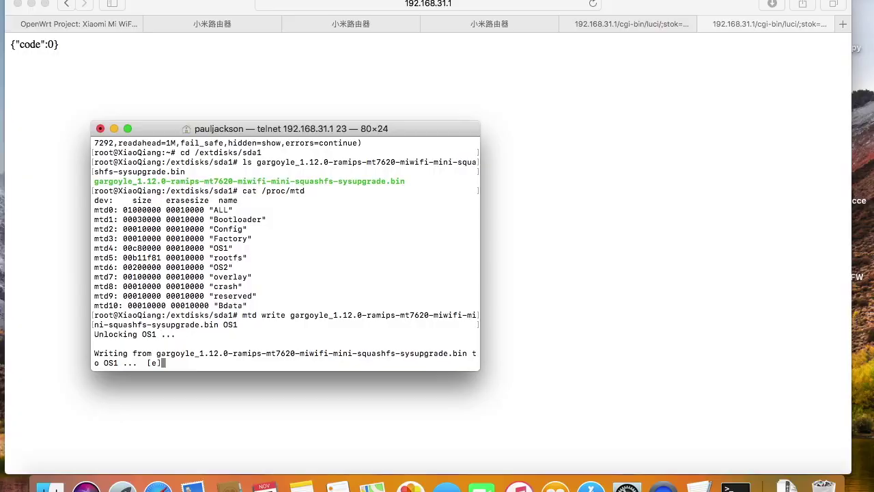
pyautogui.write('reboot')
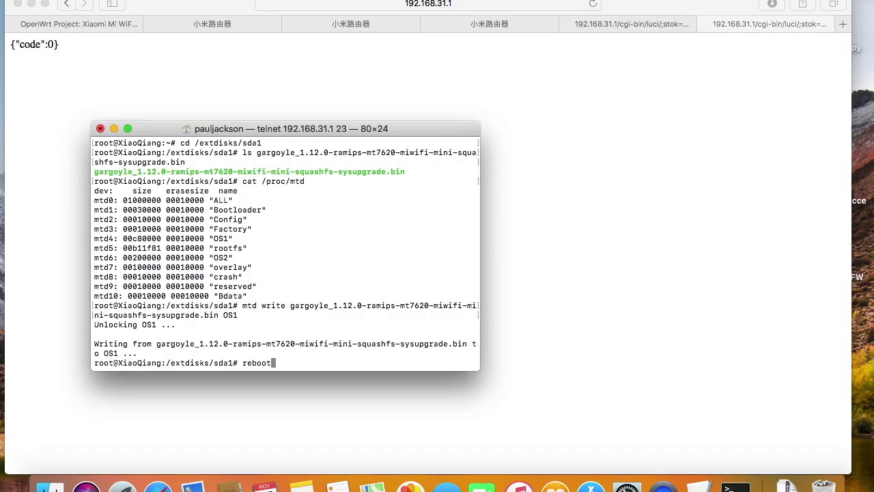
pyautogui.press('Return')
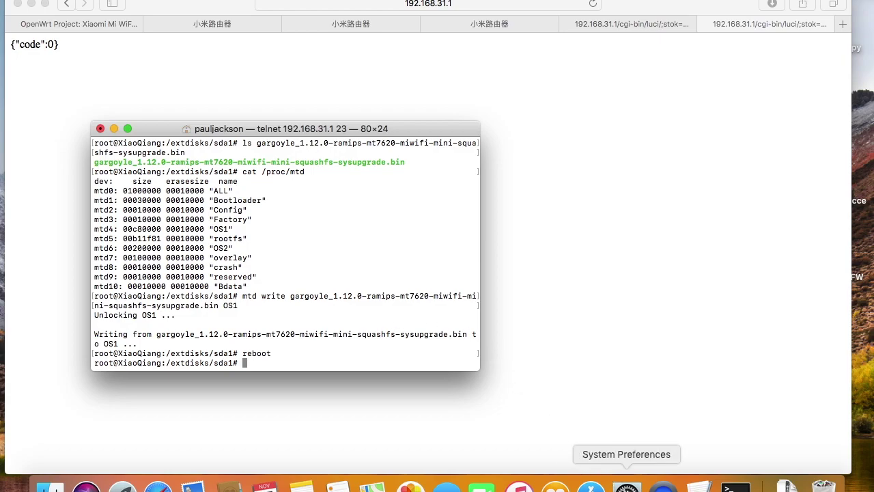
pyautogui.click(627, 485)
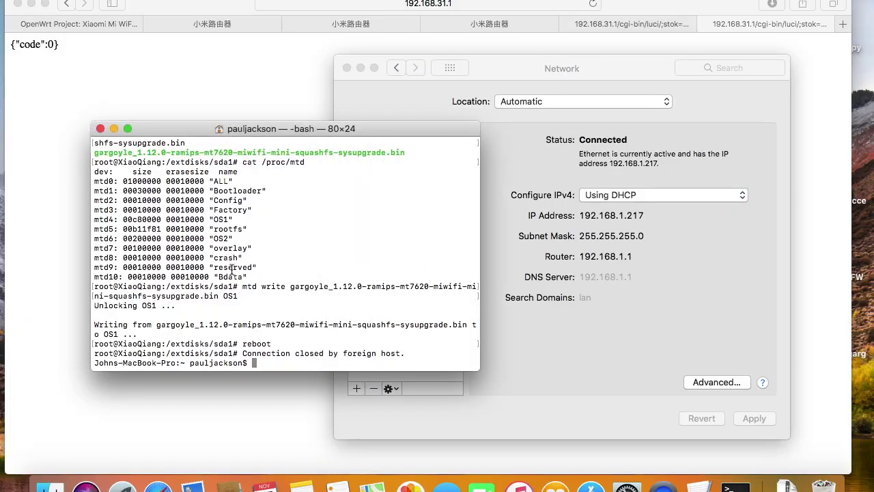
pyautogui.write('ping 192.168.1.1')
# Confirm 192.168.1.1 answers pings, then SSH in as root, accepting the host key, to reach root@Gargoyle.
pyautogui.press('Return')
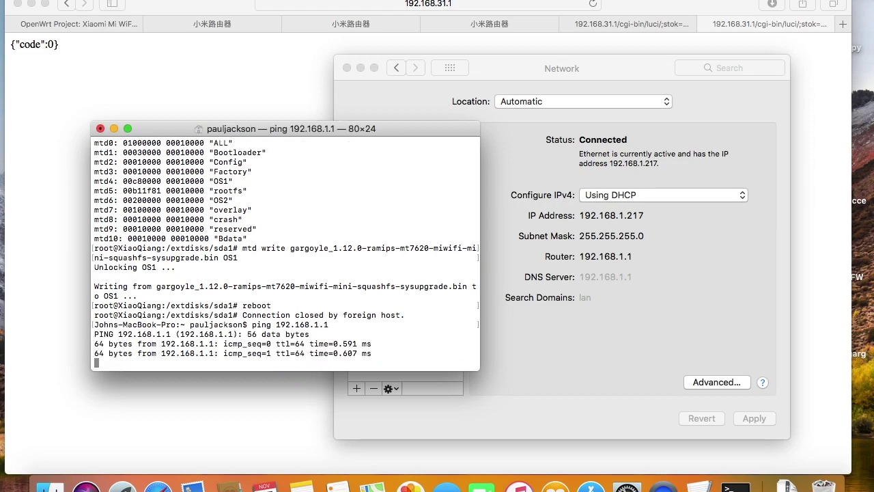
pyautogui.hotkey('ctrl', 'c')
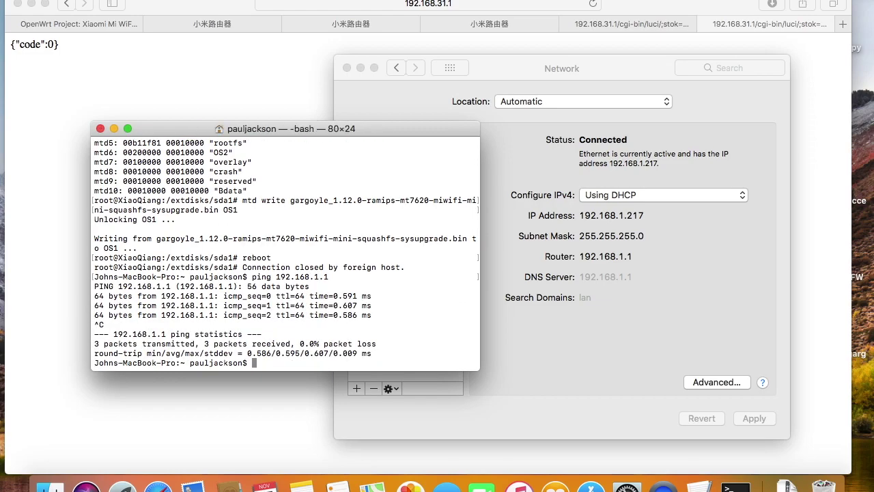
pyautogui.write('ssh root@192.168.1.1')
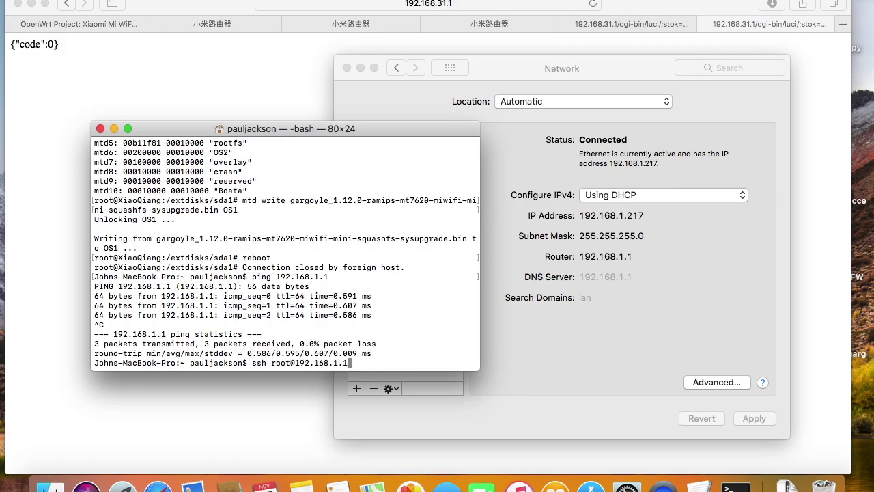
pyautogui.press('Return')
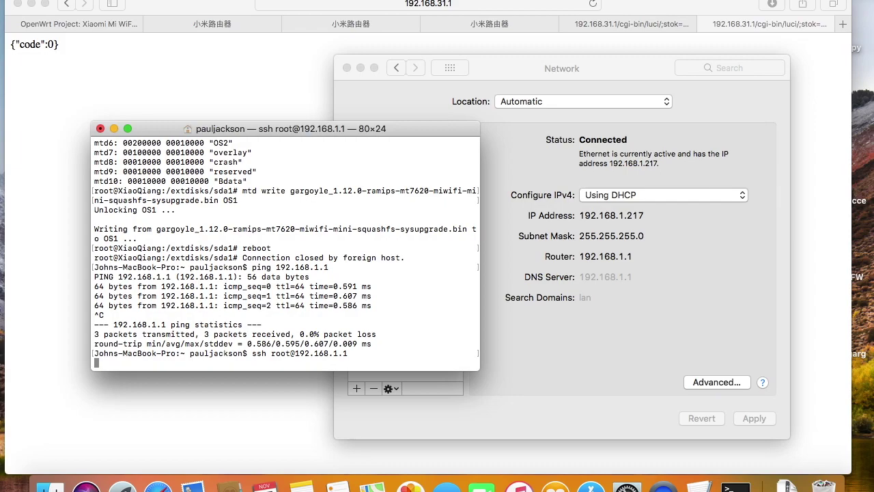
pyautogui.write('yes')
pyautogui.press('Return')
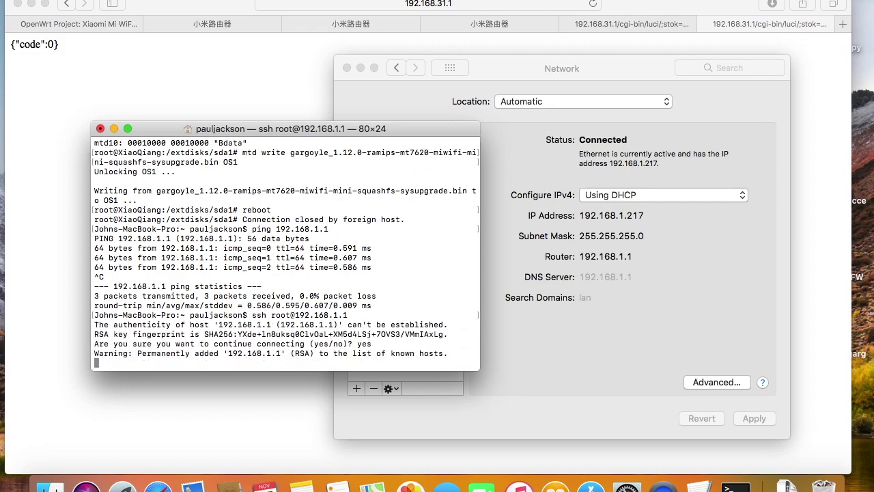
pyautogui.press('Return')
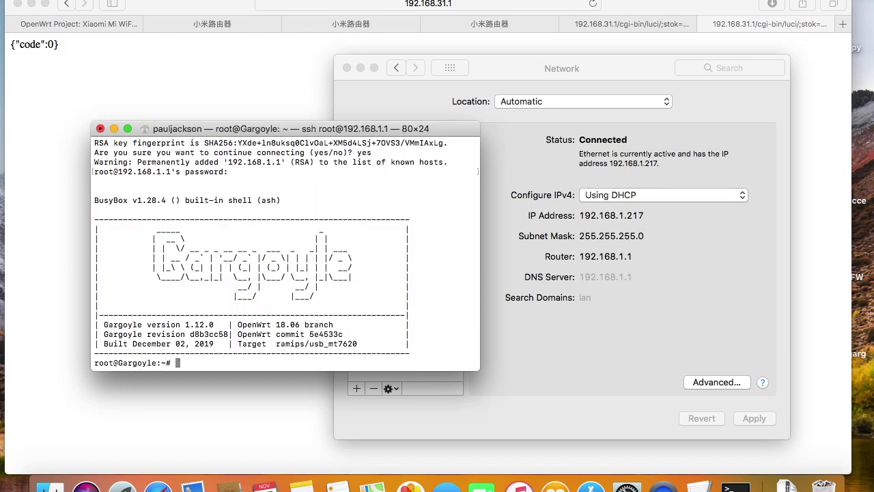
pyautogui.press('super+Tab')
pyautogui.press('super+Tab')
pyautogui.press('super+Tab')
pyautogui.press('super+Tab')
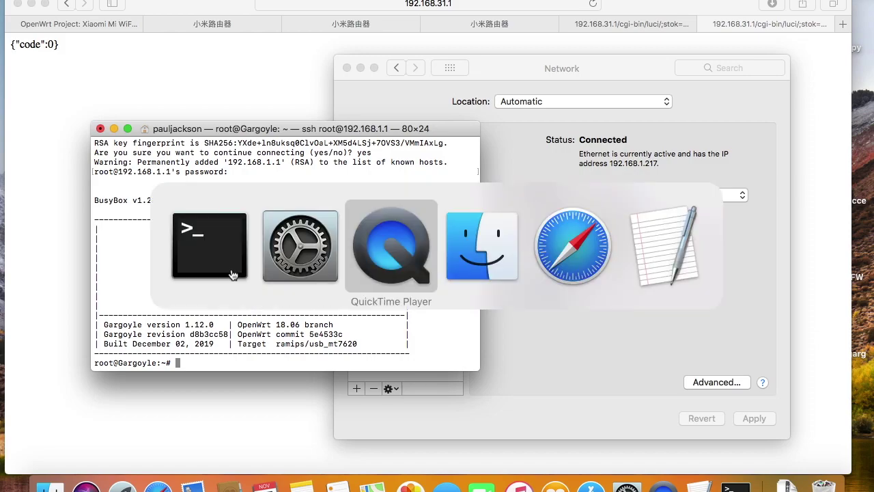
# Load 192.168.1.1 in a new browser tab and log in with the router password.
pyautogui.press('super+t')
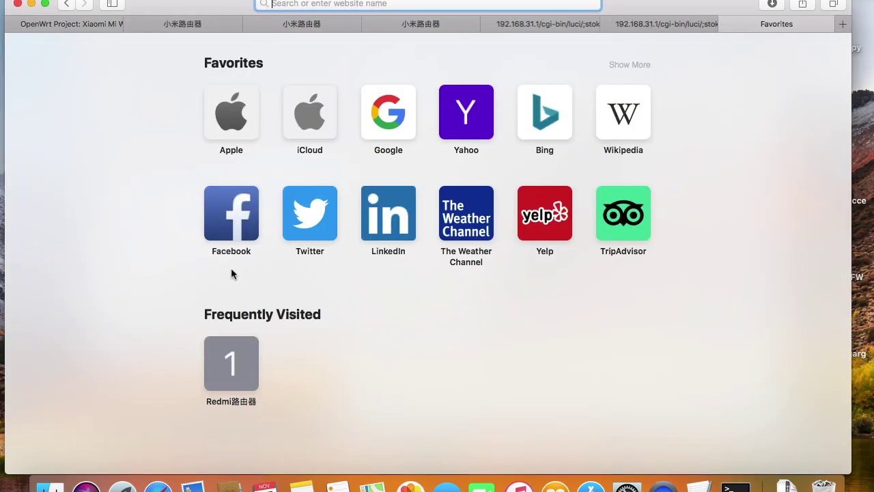
pyautogui.write('192.168.1.1')
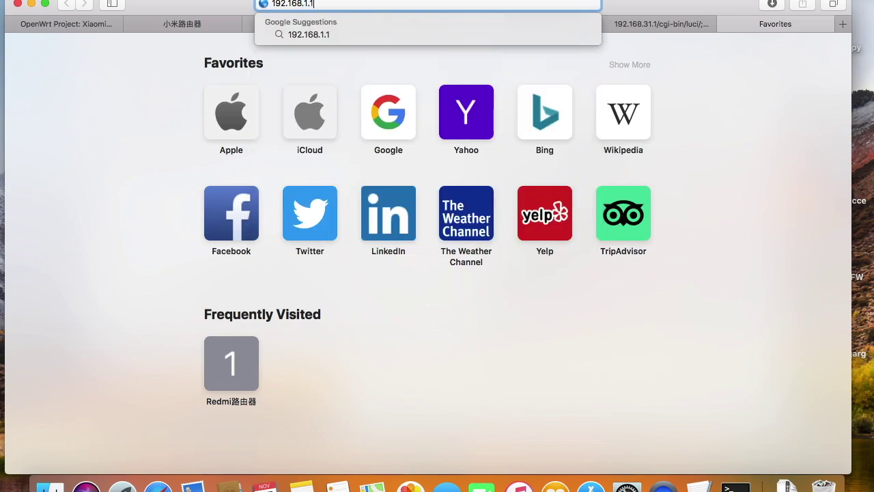
pyautogui.press('Return')
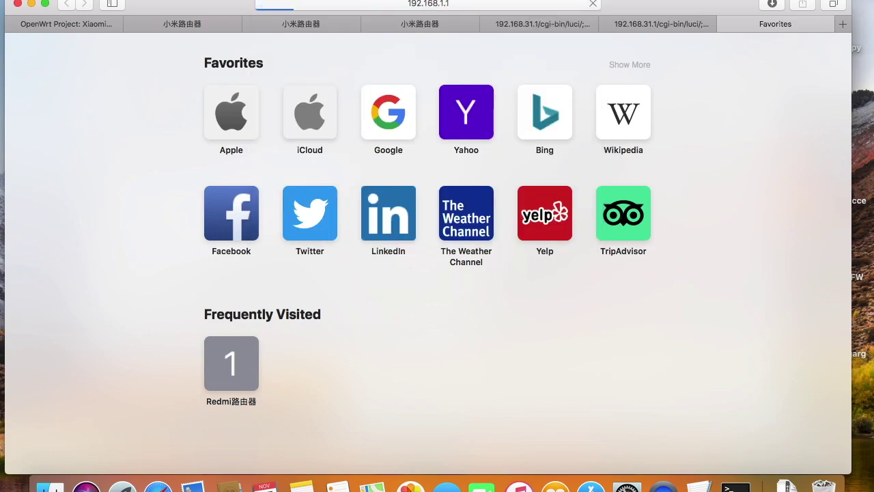
pyautogui.write('passw')
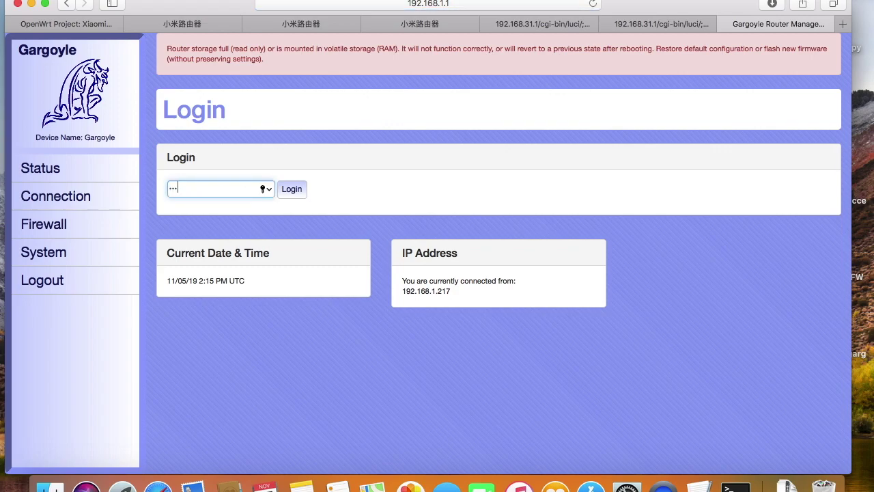
pyautogui.write('ord')
pyautogui.press('Return')
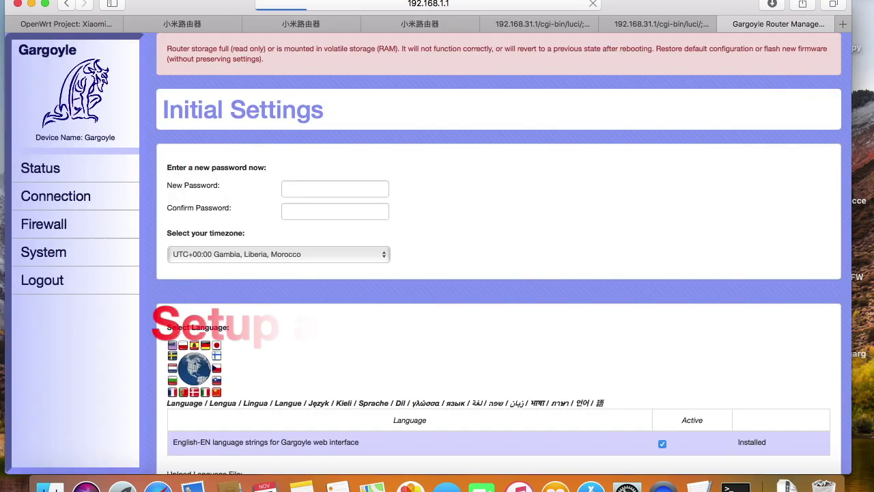
# Enter and confirm a new router password, then save the initial settings.
pyautogui.write('**********')
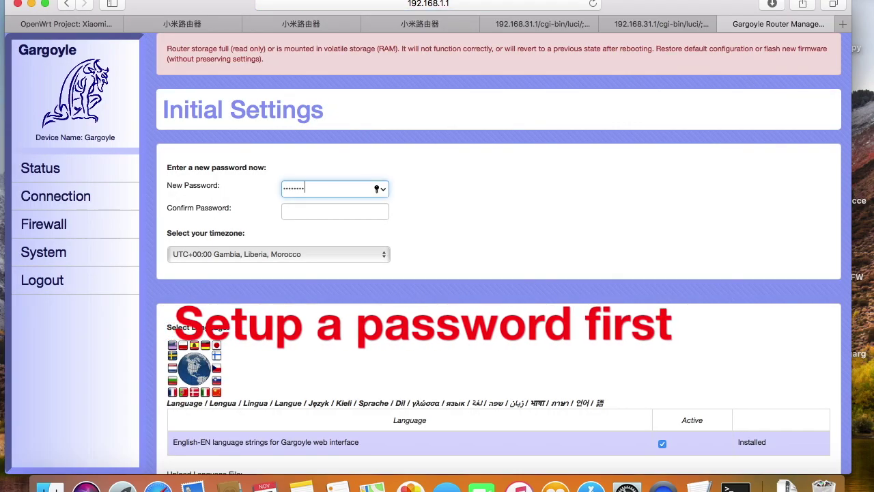
pyautogui.press('Tab')
pyautogui.write('**********')
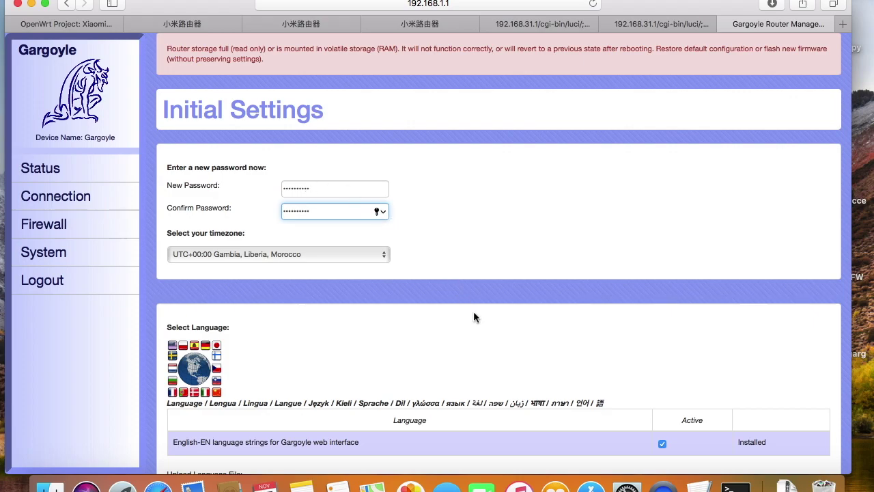
pyautogui.scroll(-5, 473, 311)
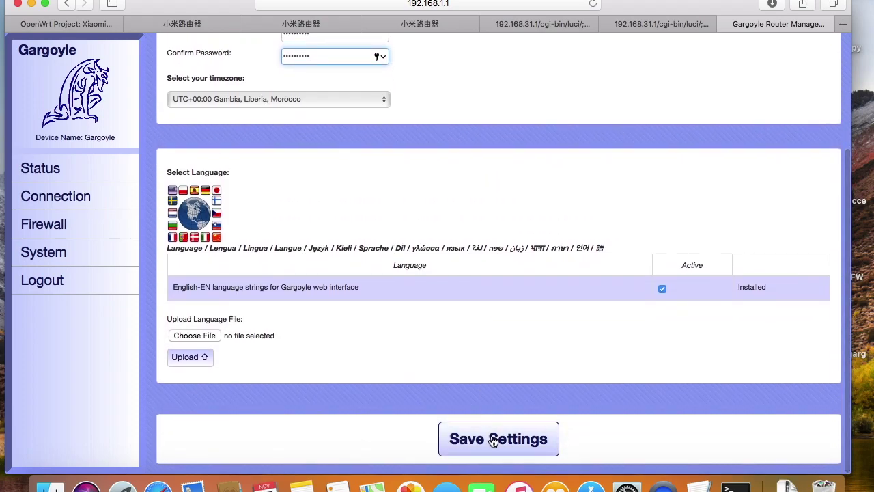
pyautogui.click(492, 437)
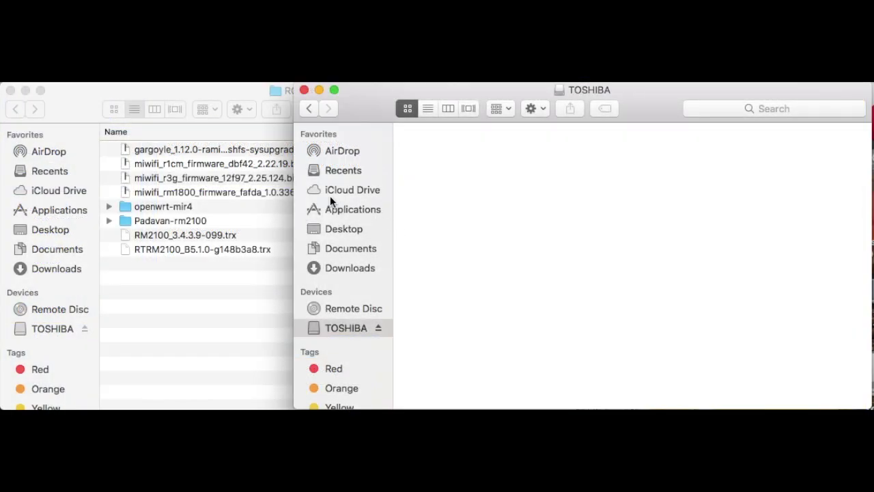
# Copy miwifi_r1cm_firmware_dbf42_2.22.19.bin from the ROM folder to TOSHIBA and rename it miwifi.bin.
pyautogui.click(268, 166)
pyautogui.click(267, 164)
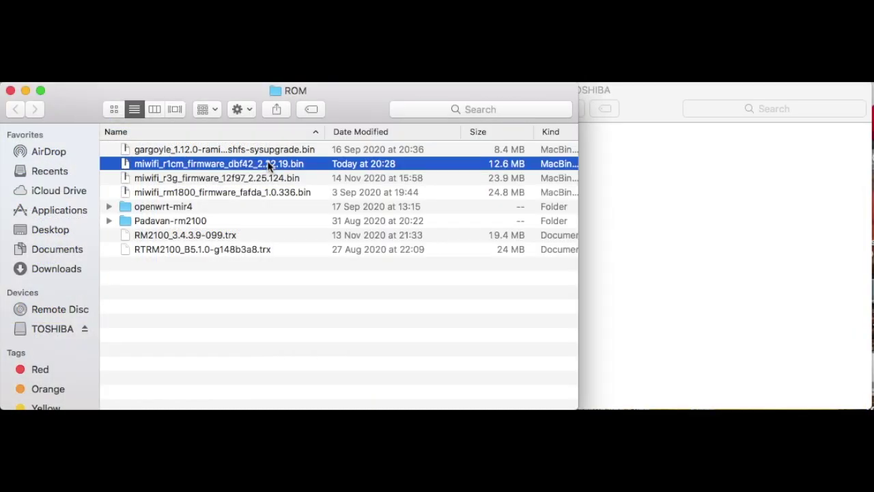
pyautogui.moveTo(267, 164); pyautogui.dragTo(640, 250)
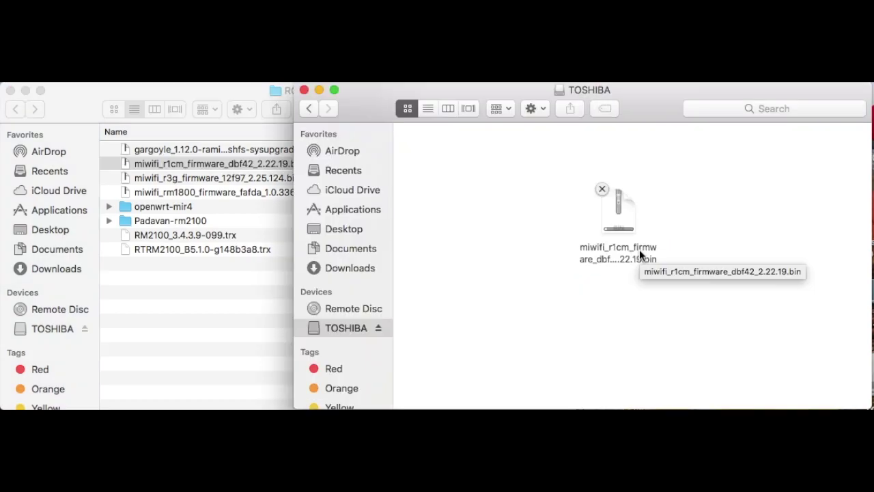
pyautogui.rightClick(639, 250)
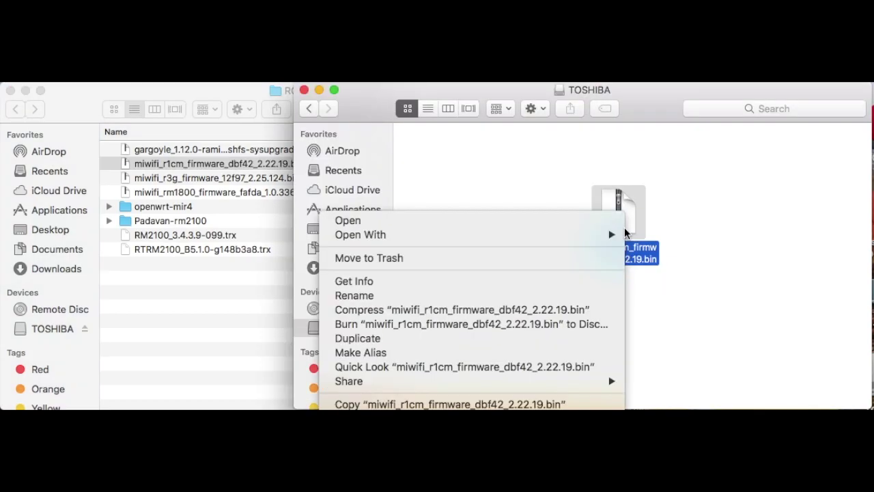
pyautogui.click(587, 291)
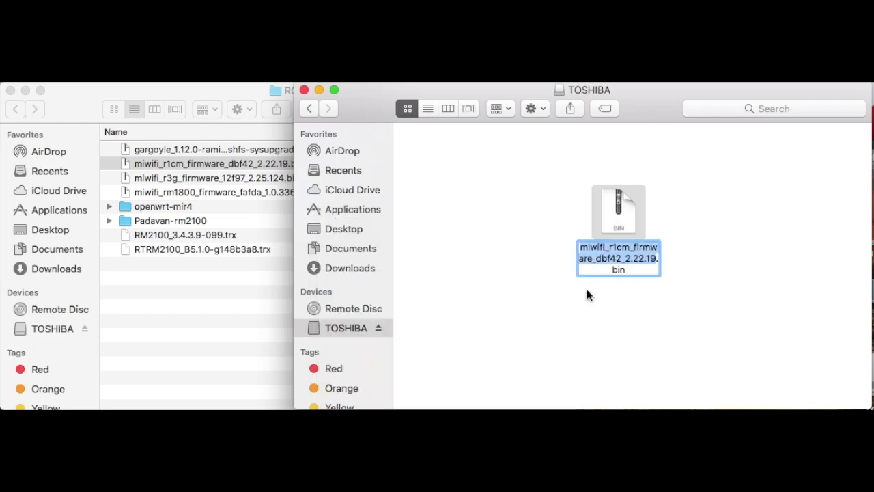
pyautogui.write('miwifi')
pyautogui.press('Return')
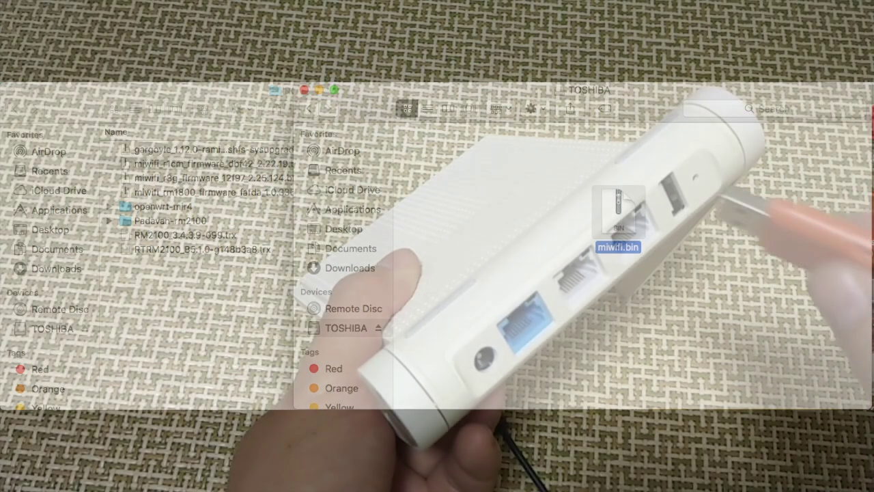